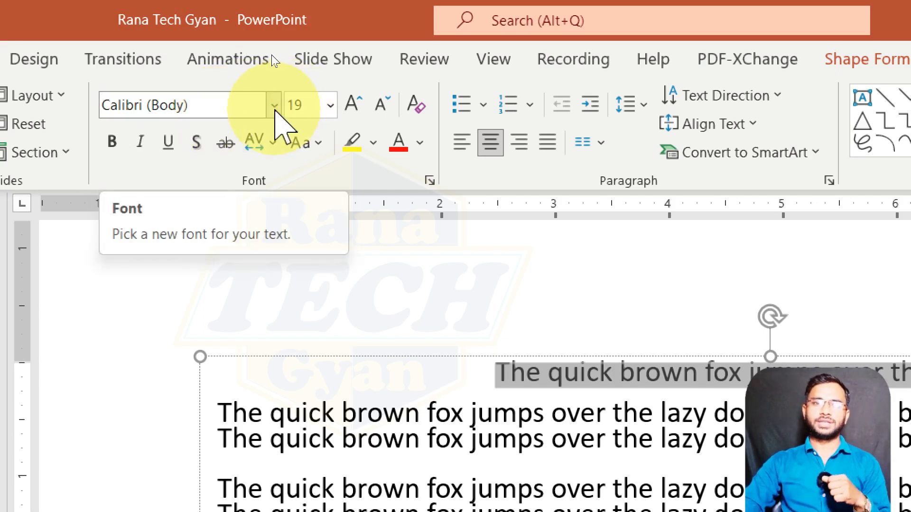
# Set the font of the selected title line above the body paragraphs to Cambria
pyautogui.click(274, 106)
pyautogui.moveTo(443, 156); pyautogui.dragTo(441, 230)
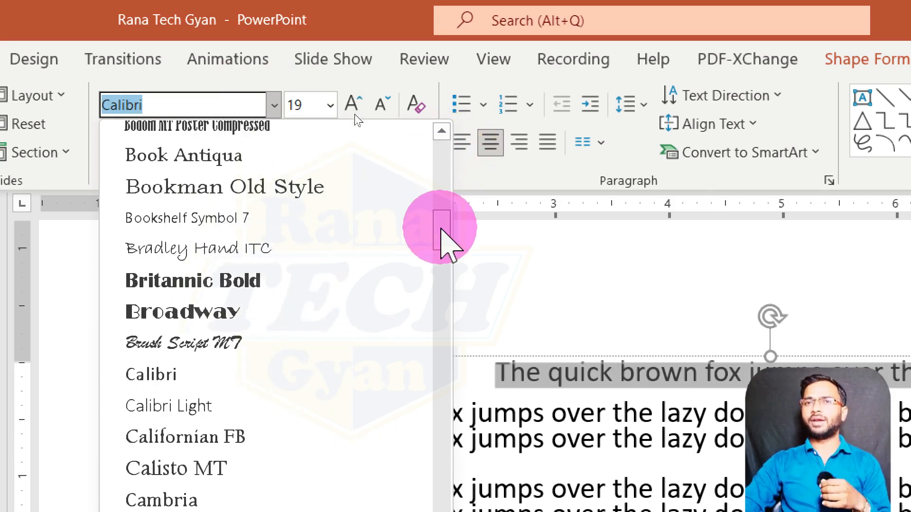
pyautogui.moveTo(441, 237); pyautogui.dragTo(431, 258)
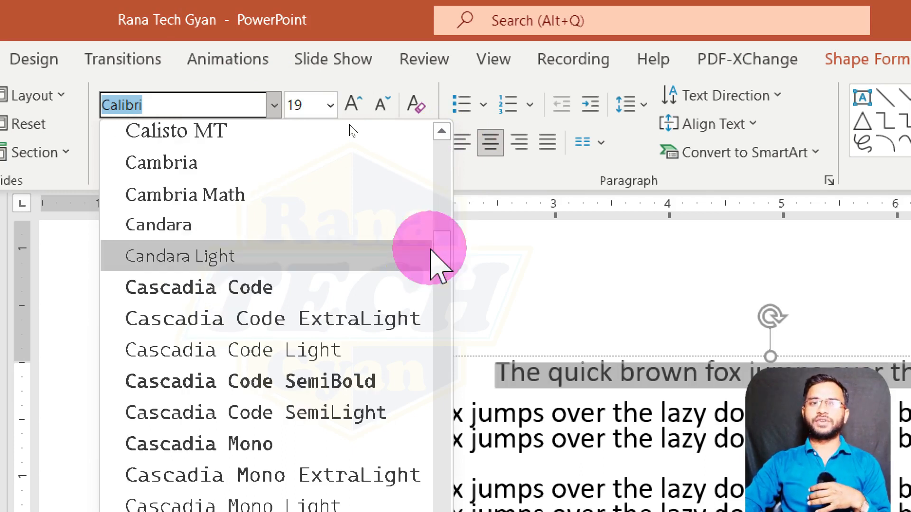
pyautogui.click(425, 164)
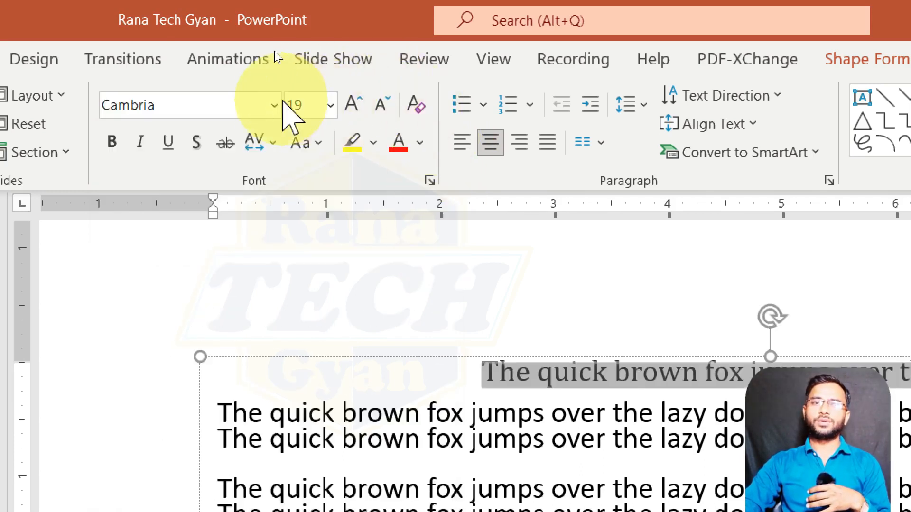
# Change the selected title line's font to Blackadder ITC
pyautogui.click(274, 105)
pyautogui.moveTo(443, 171); pyautogui.dragTo(436, 220)
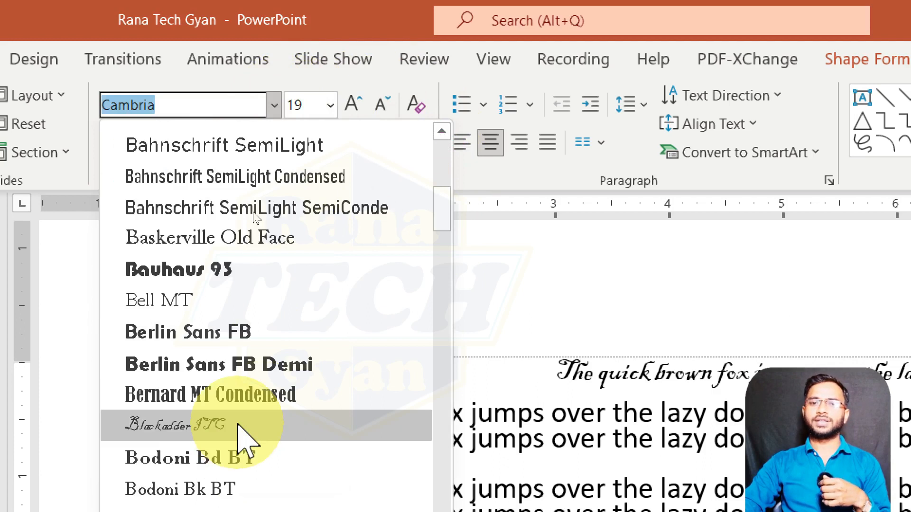
pyautogui.click(238, 425)
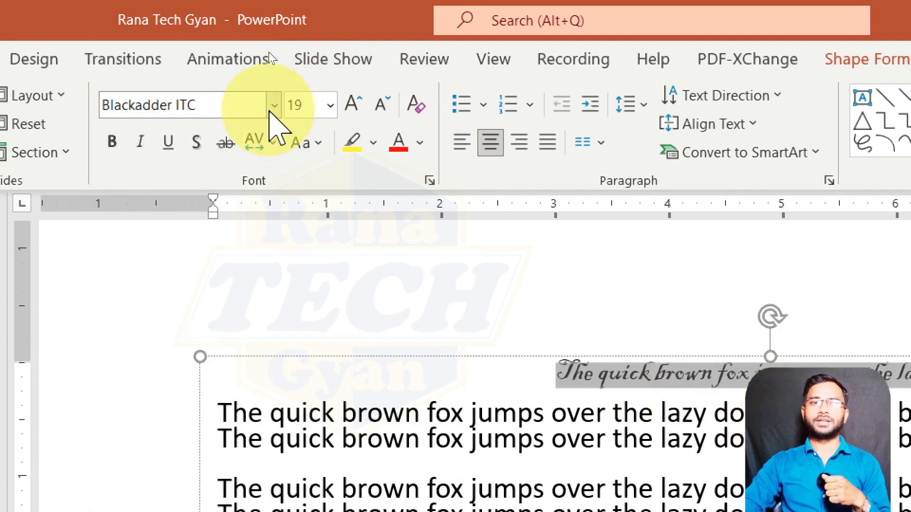
# Preview other fonts on the selected title line and apply Chiller to it
pyautogui.click(274, 107)
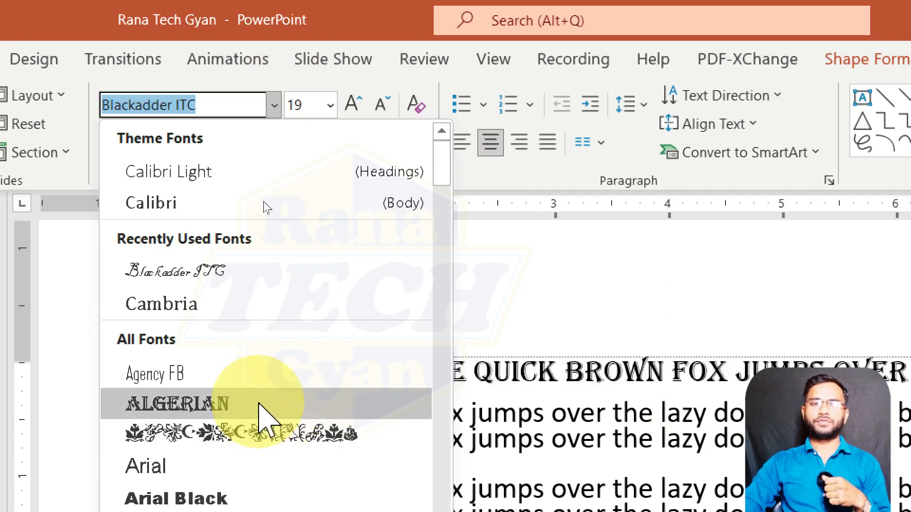
pyautogui.scroll(-3, 254, 382)
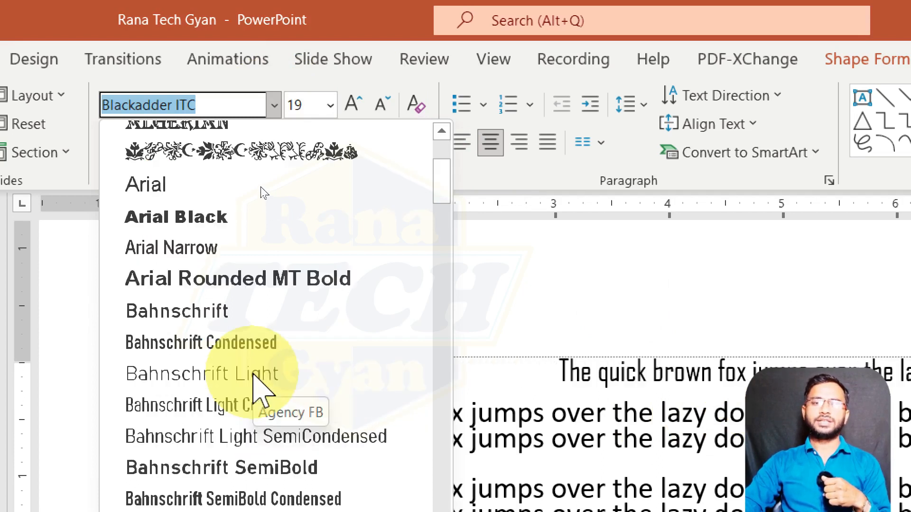
pyautogui.scroll(-4, 234, 321)
pyautogui.scroll(-3, 230, 343)
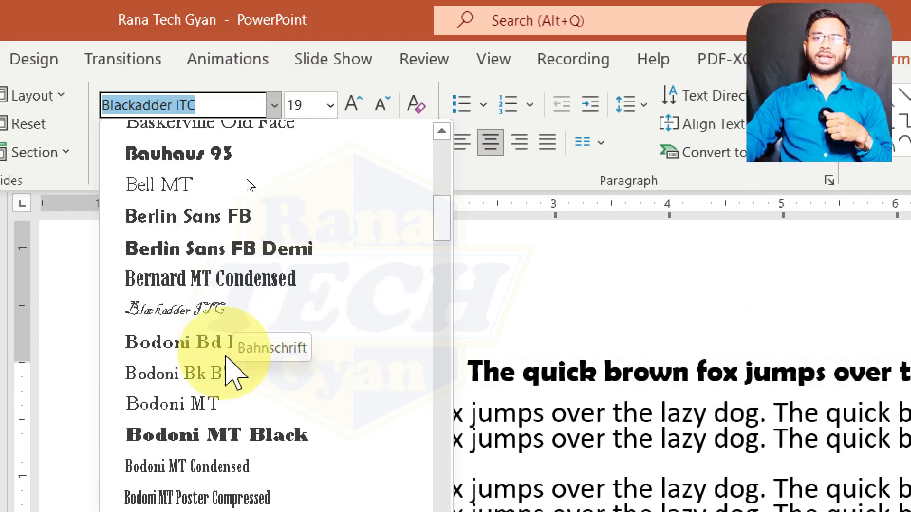
pyautogui.scroll(-3, 219, 347)
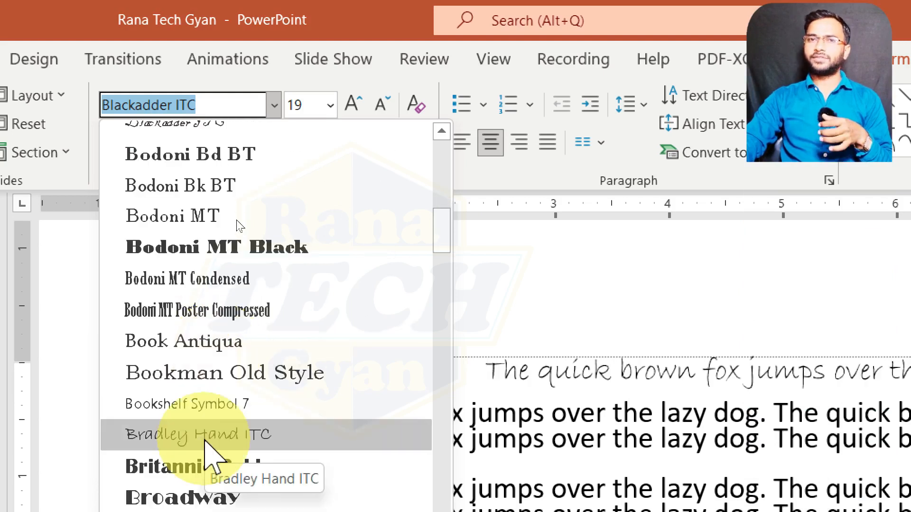
pyautogui.scroll(-2, 205, 451)
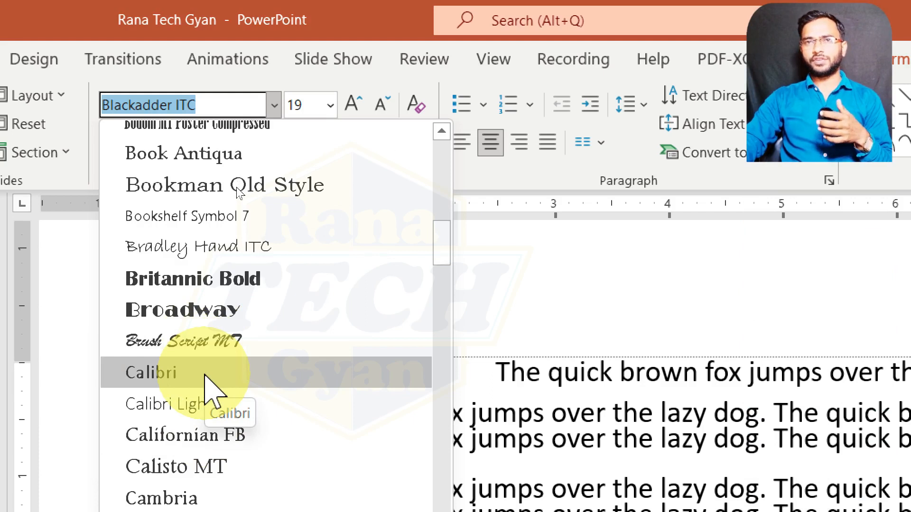
pyautogui.scroll(-12, 208, 392)
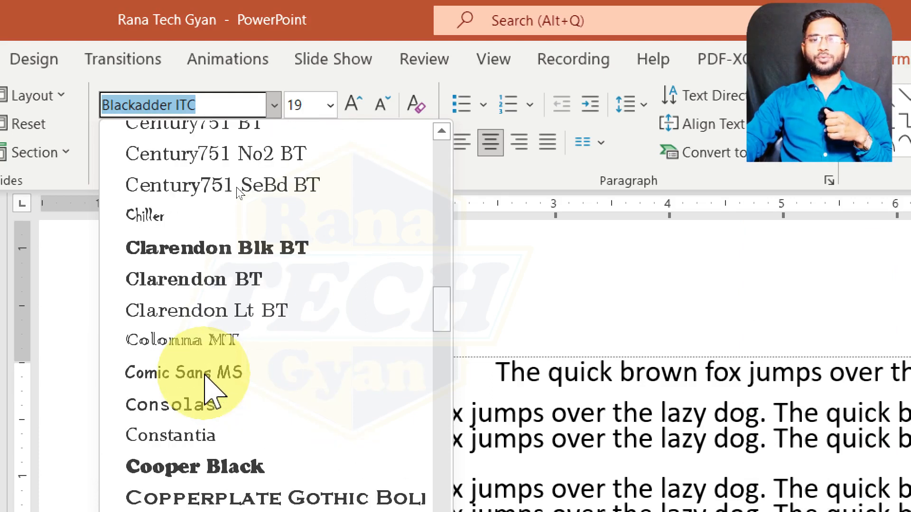
pyautogui.click(266, 217)
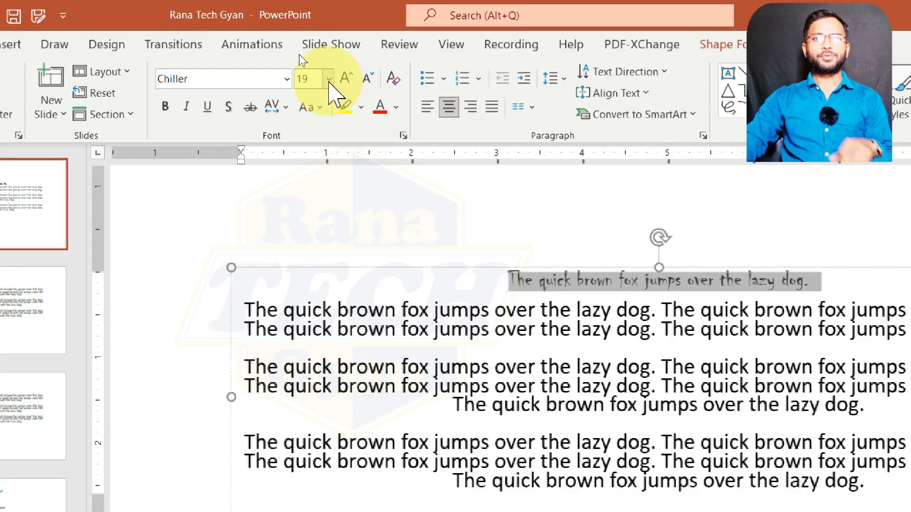
# Set the font size of the selected title line to 22
pyautogui.click(329, 79)
pyautogui.scroll(-1, 341, 156)
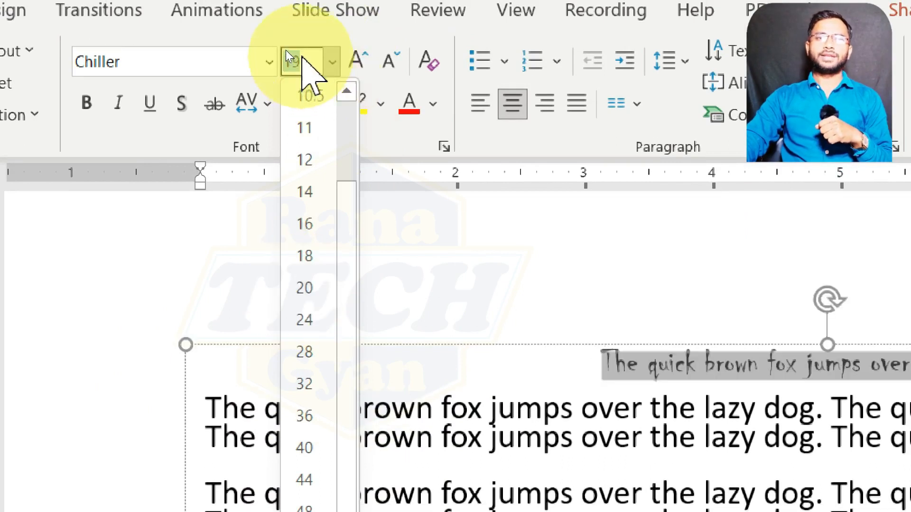
pyautogui.press('BackSpace')
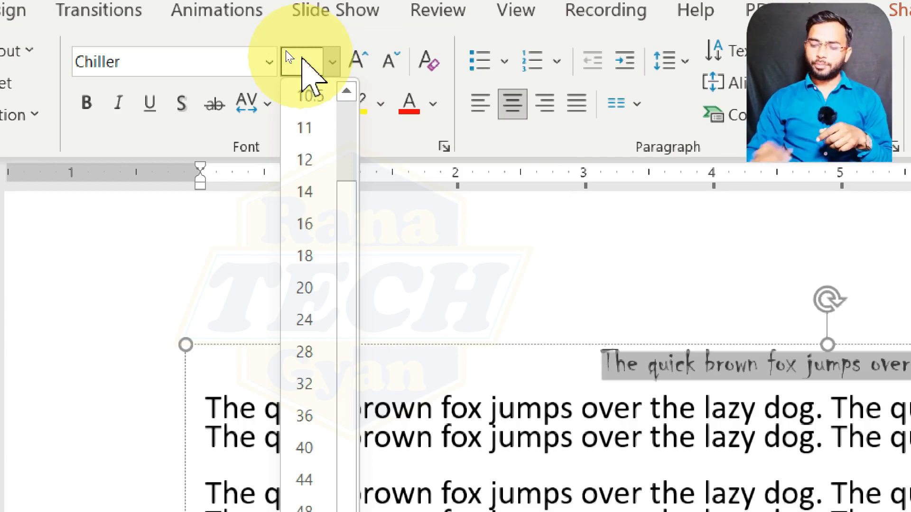
pyautogui.write('22')
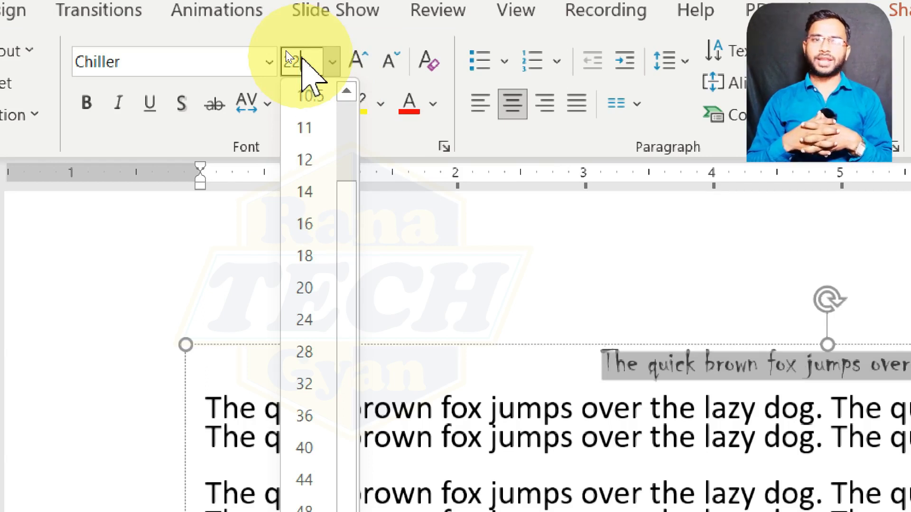
pyautogui.press('Return')
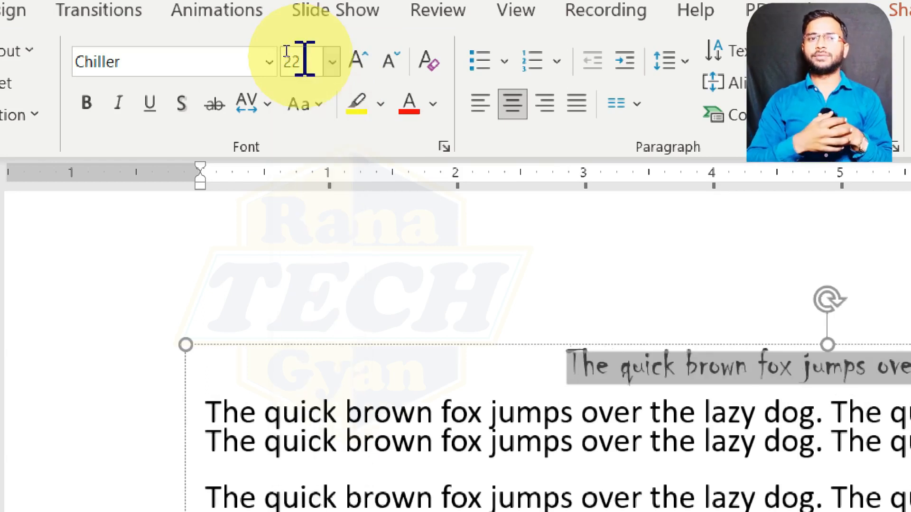
# Compare the font settings of the body text and the title line, and view the available font sizes
pyautogui.click(544, 418)
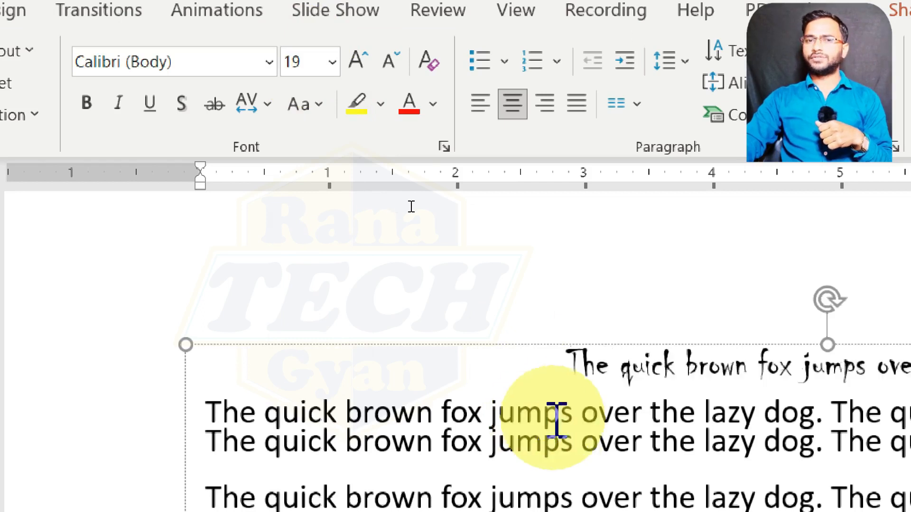
pyautogui.click(628, 377)
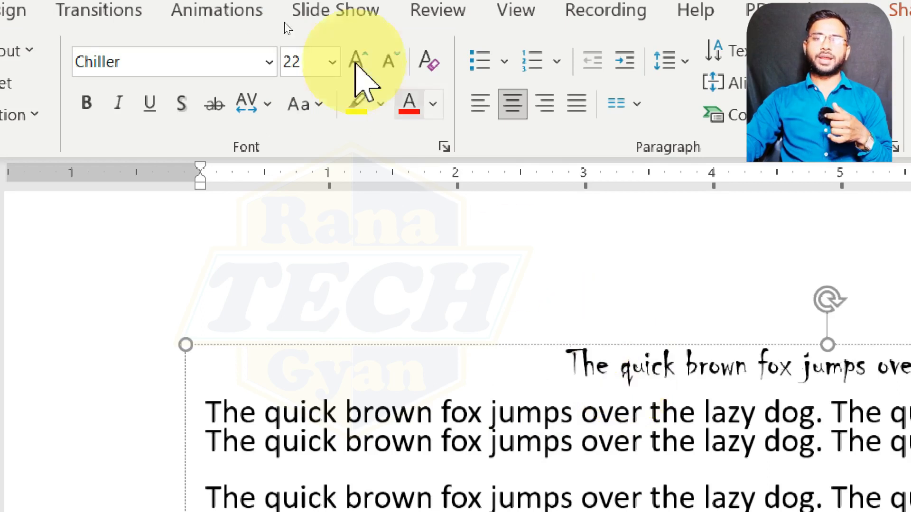
pyautogui.click(332, 89)
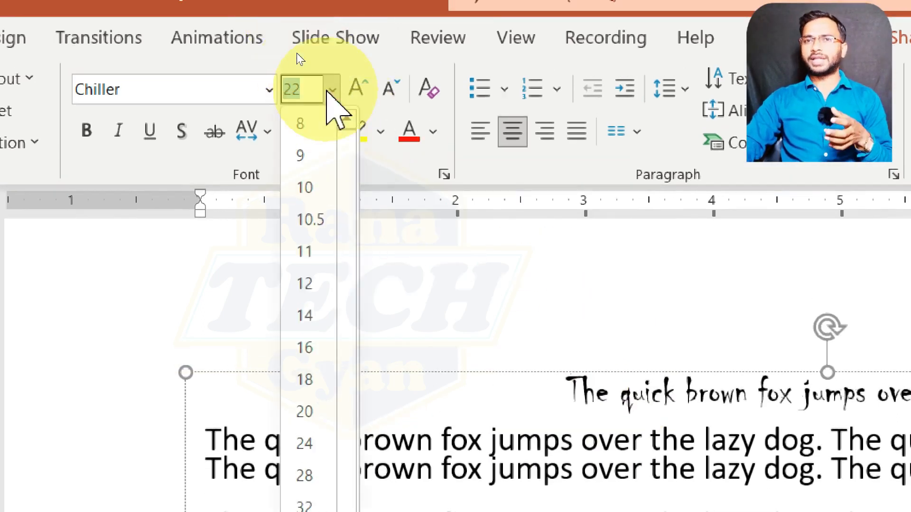
pyautogui.click(647, 399)
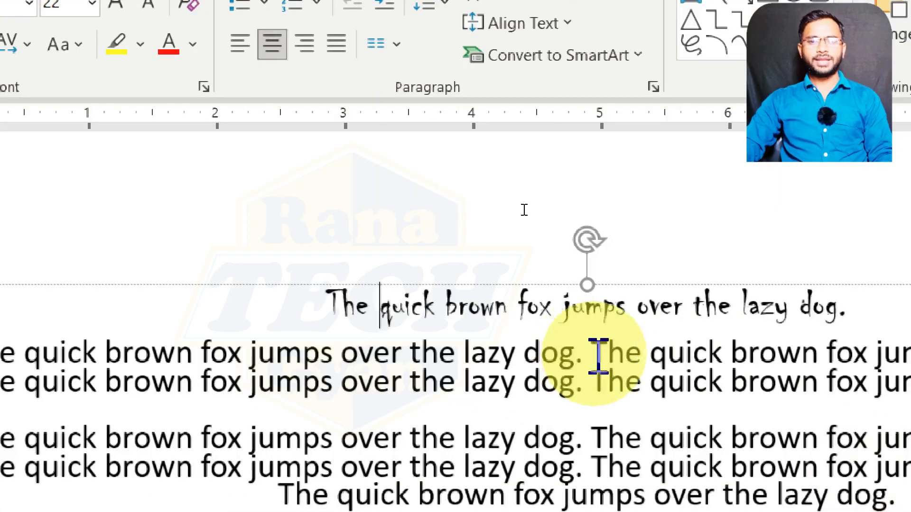
# Set the font size of the word "The" that starts the second sentence of the first body paragraph to 28
pyautogui.moveTo(832, 437); pyautogui.dragTo(899, 444)
pyautogui.moveTo(660, 358); pyautogui.dragTo(622, 352)
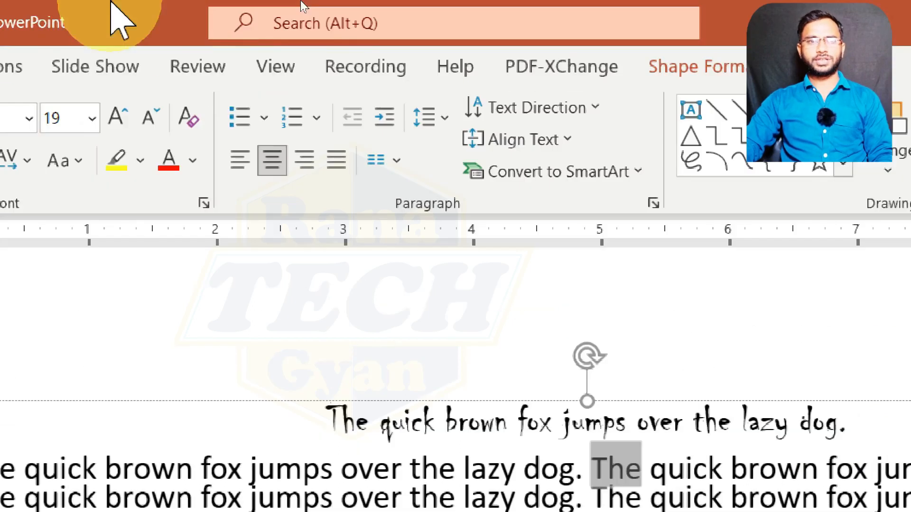
pyautogui.click(92, 119)
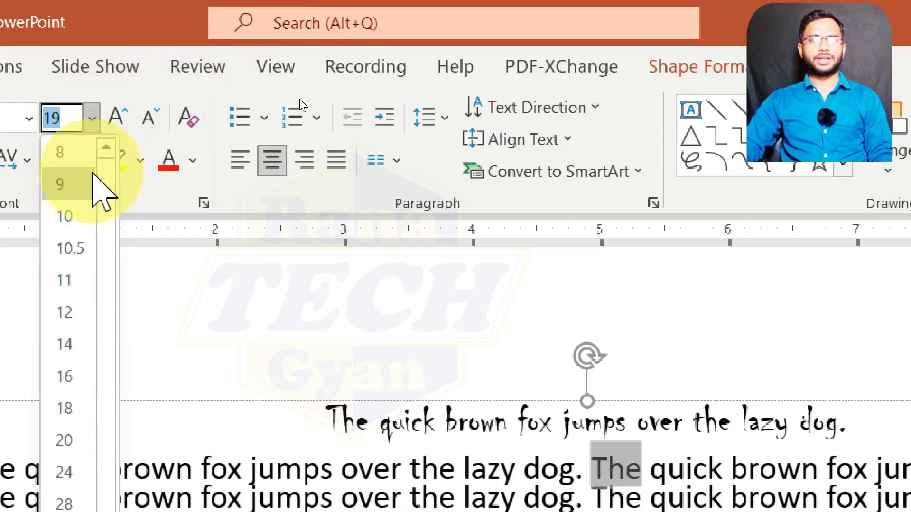
pyautogui.click(76, 501)
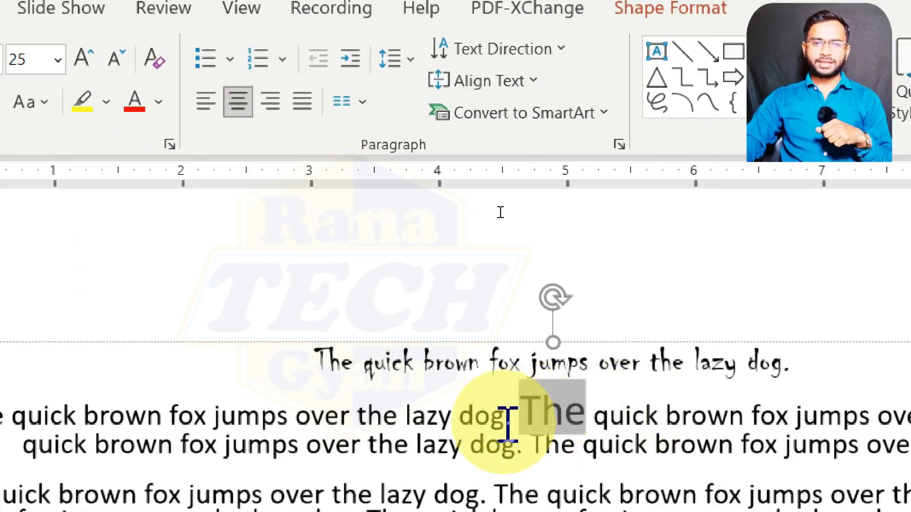
# Enlarge the word "dog." before the large "The" in the first body line stepwise to font size 28
pyautogui.moveTo(548, 440); pyautogui.dragTo(464, 422)
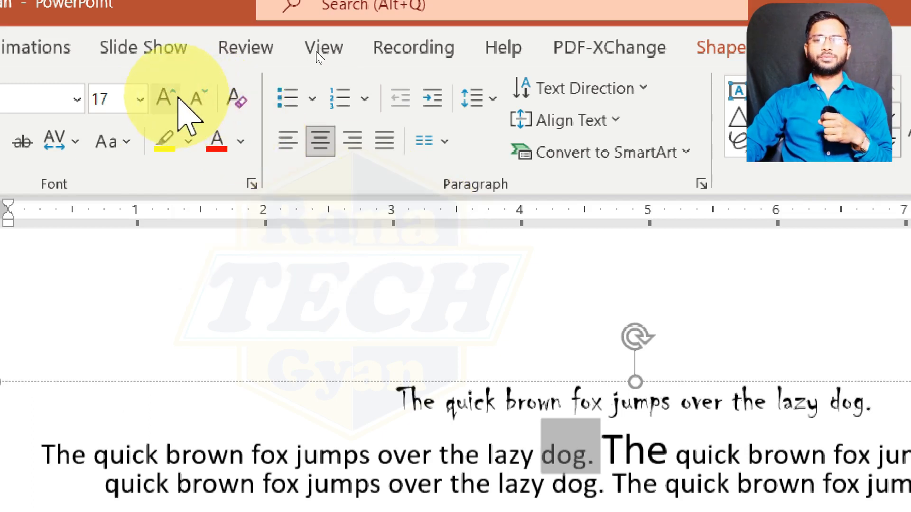
pyautogui.click(177, 99)
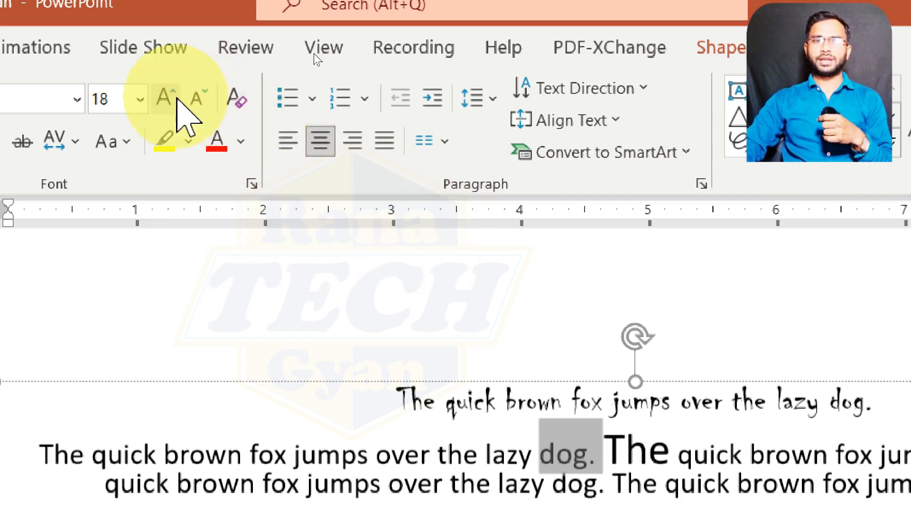
pyautogui.click(177, 90)
pyautogui.click(177, 90)
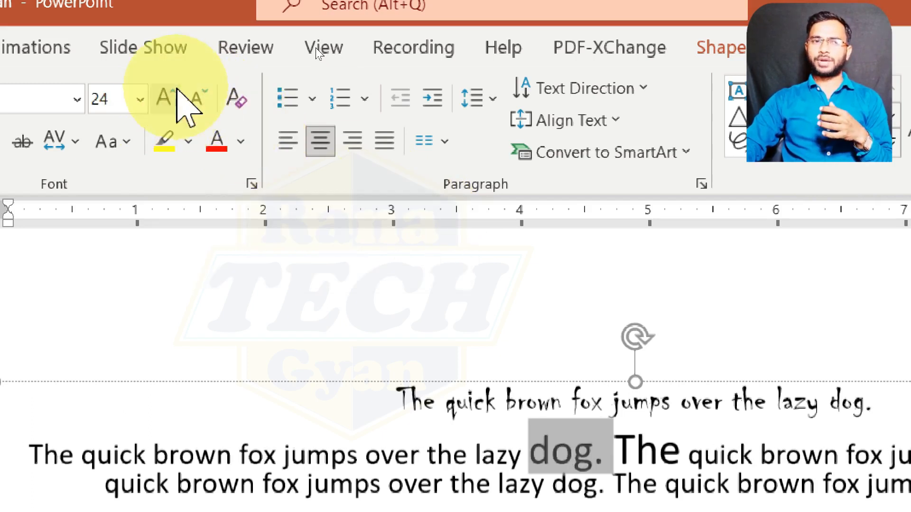
pyautogui.click(176, 90)
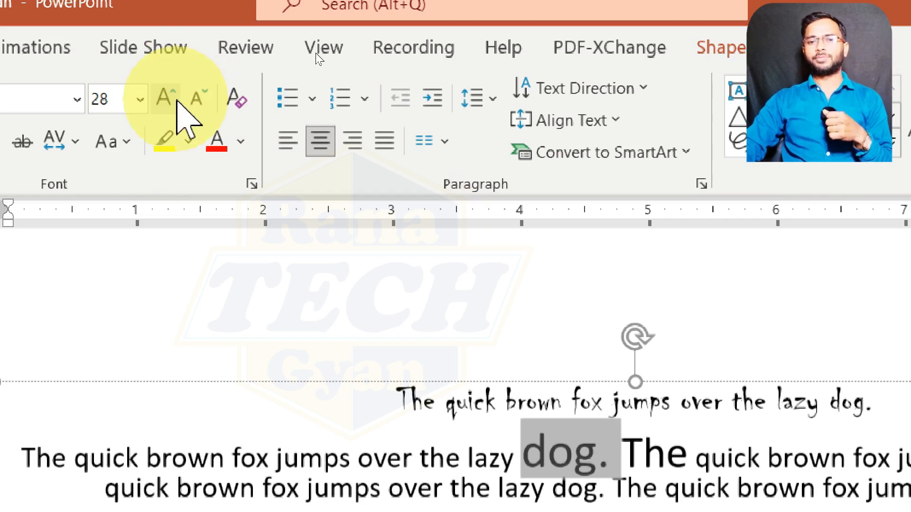
# Shrink and regrow the selected word "dog." stepwise, ending at font size 20
pyautogui.click(194, 99)
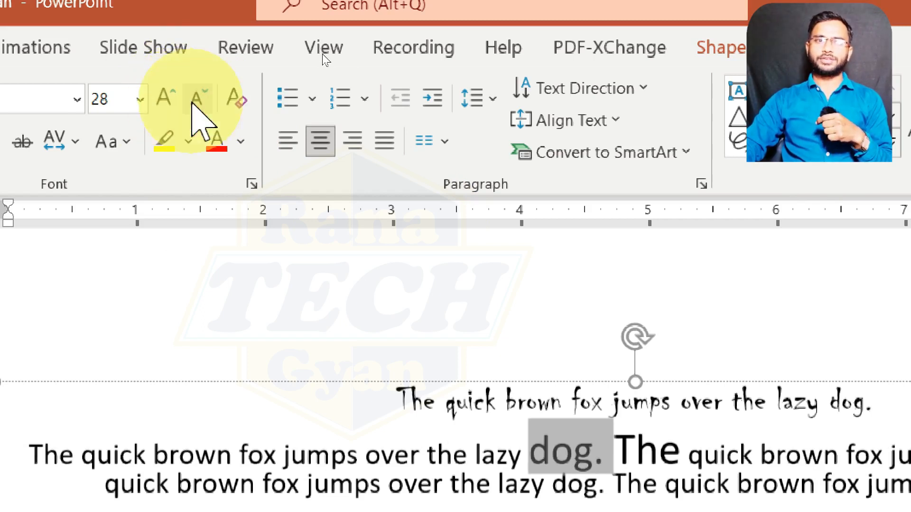
pyautogui.click(194, 100)
pyautogui.click(194, 100)
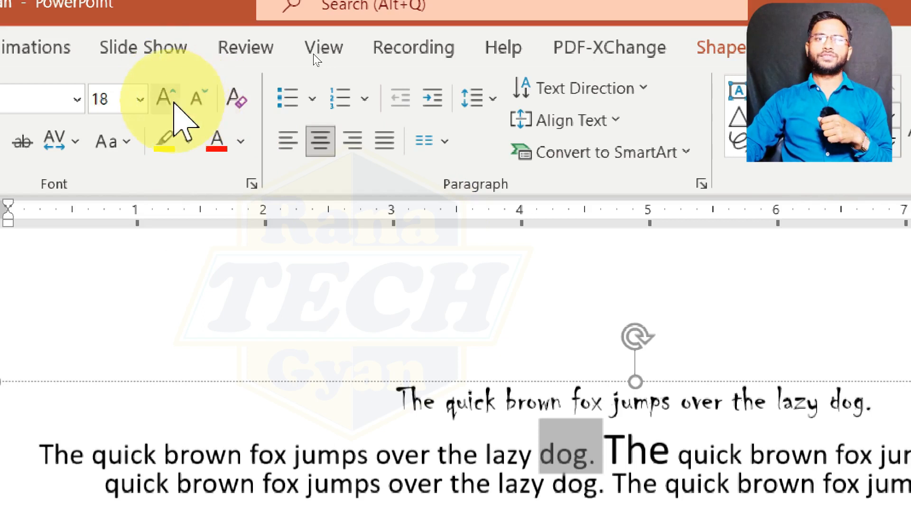
pyautogui.click(165, 99)
pyautogui.click(165, 99)
pyautogui.click(196, 100)
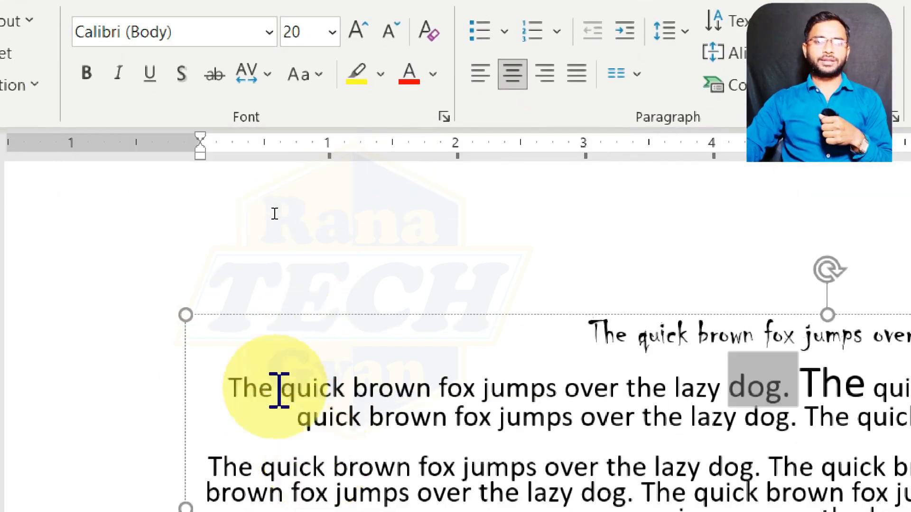
# Make the first word "The" of the first body paragraph bold
pyautogui.moveTo(276, 454); pyautogui.dragTo(215, 461)
pyautogui.click(87, 75)
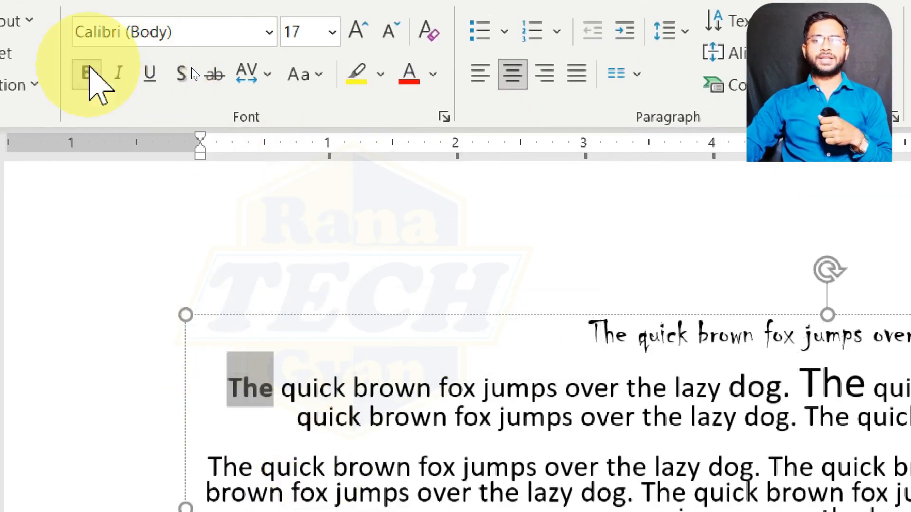
pyautogui.click(319, 391)
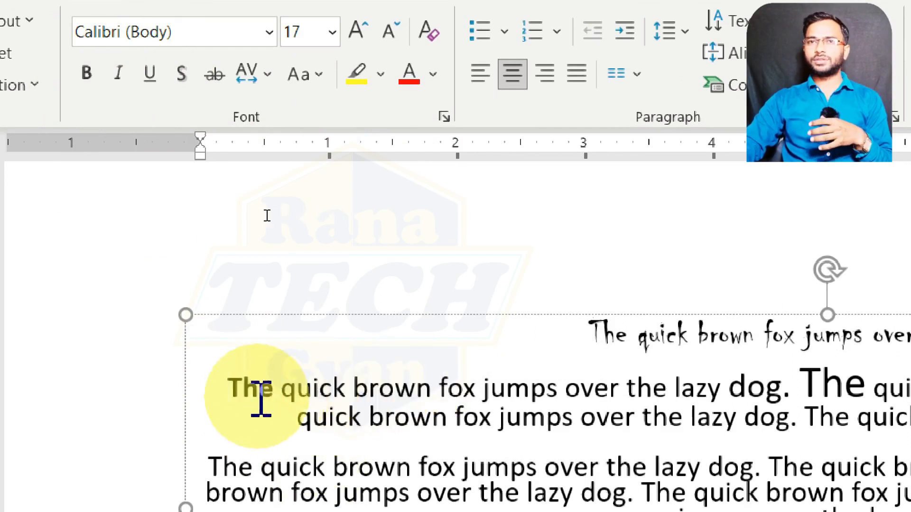
# Remove the bold formatting from the first word "The" of the body text and make it italic
pyautogui.moveTo(274, 393); pyautogui.dragTo(223, 394)
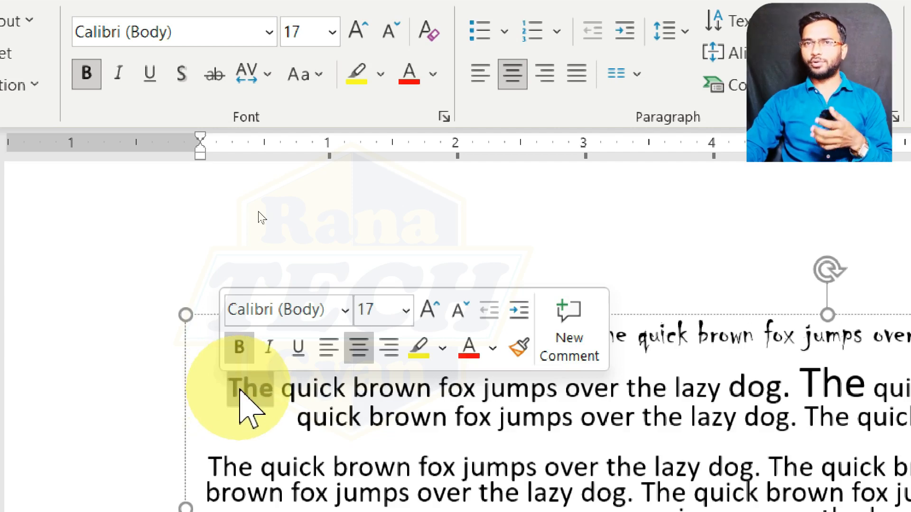
pyautogui.click(86, 73)
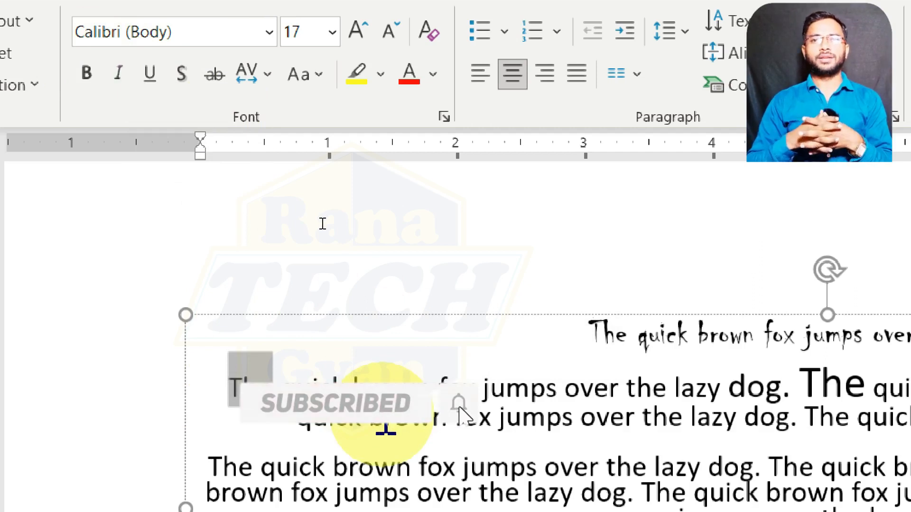
pyautogui.click(118, 72)
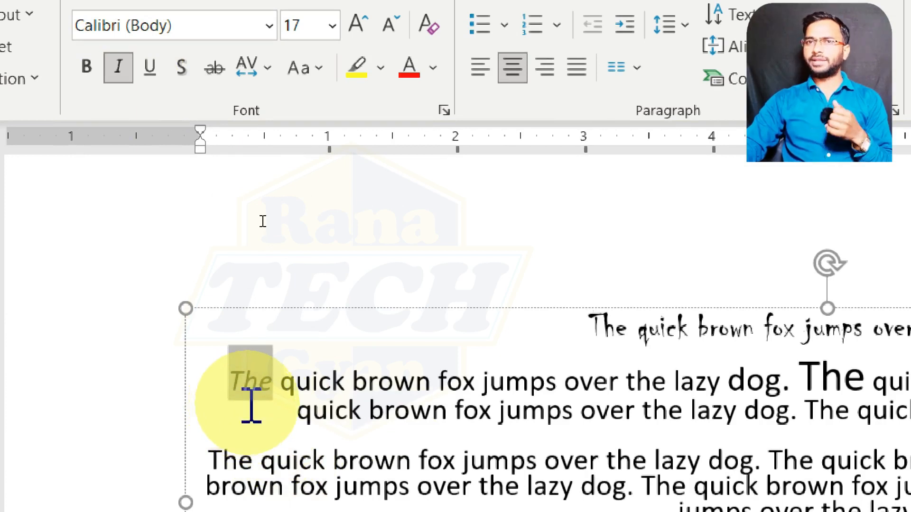
# Remove the italic formatting from the selected first word "The" and toggle its underline on and off
pyautogui.click(120, 67)
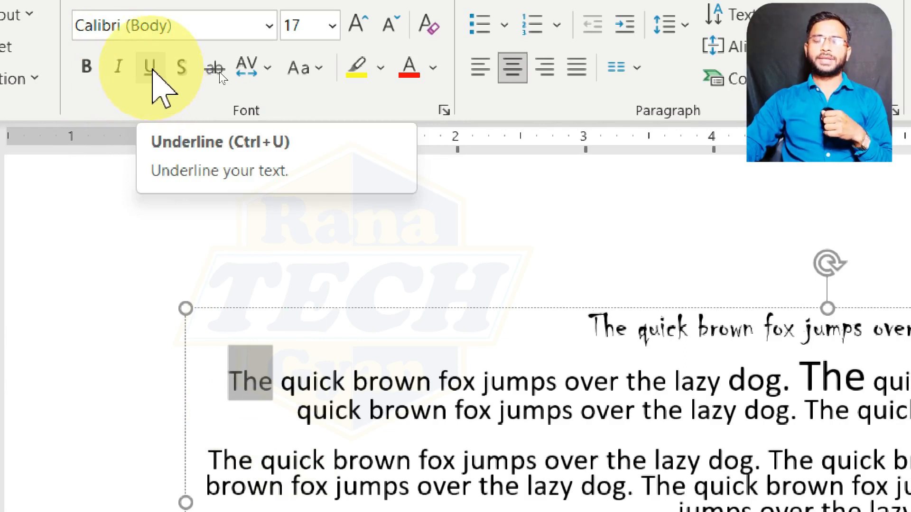
pyautogui.click(151, 70)
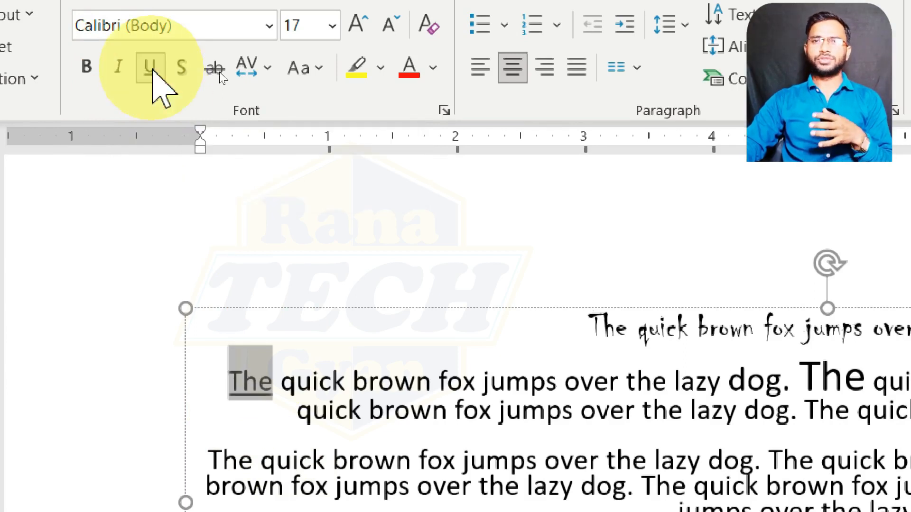
pyautogui.click(151, 70)
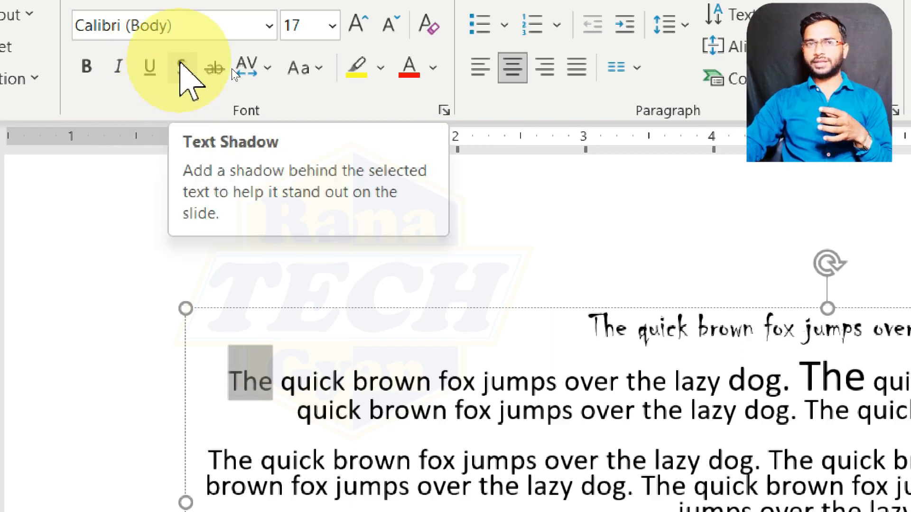
# Apply a text shadow to the first word "The" of the first body paragraph and deselect it
pyautogui.click(180, 65)
pyautogui.click(347, 380)
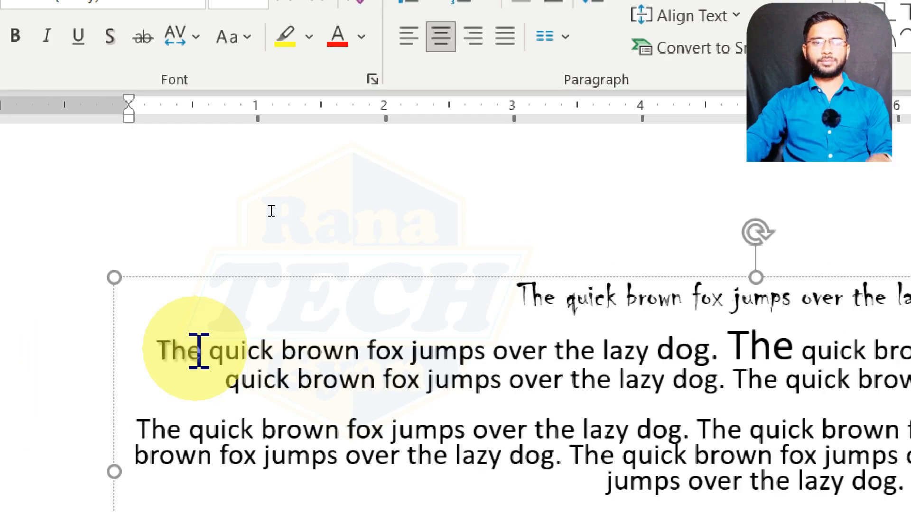
# Enlarge the words "The quick" at the start of the first body paragraph stepwise to font size 48
pyautogui.keyDown('shift'); pyautogui.click(138, 362); pyautogui.keyUp('shift')
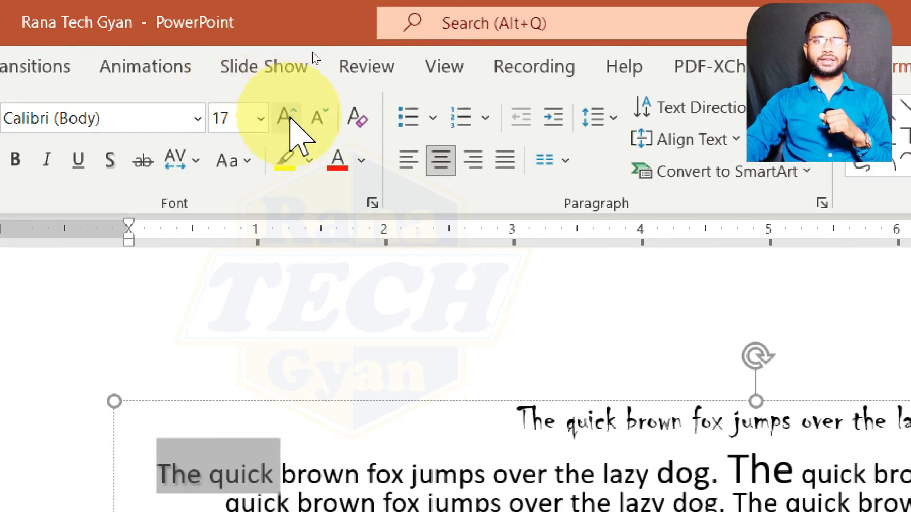
pyautogui.click(286, 117)
pyautogui.click(286, 116)
pyautogui.click(286, 117)
pyautogui.click(286, 116)
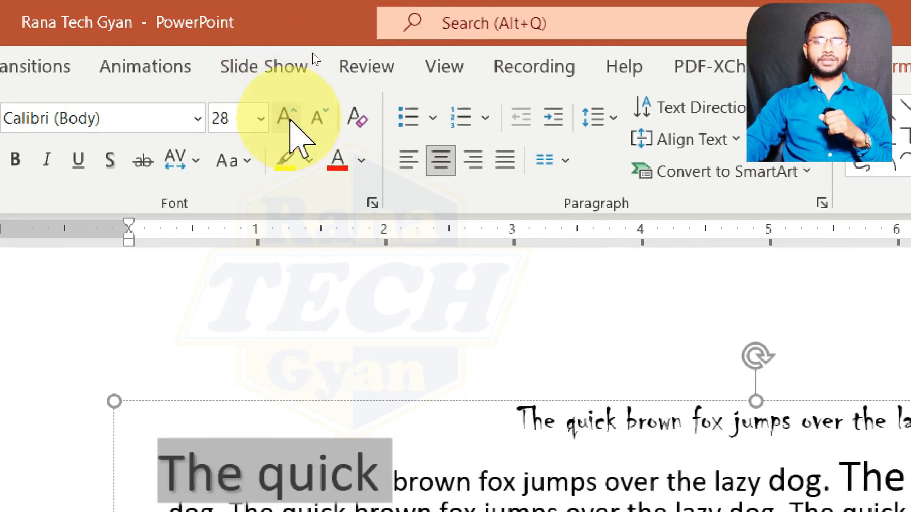
pyautogui.click(287, 117)
pyautogui.click(287, 117)
pyautogui.click(287, 117)
pyautogui.click(287, 117)
pyautogui.click(480, 452)
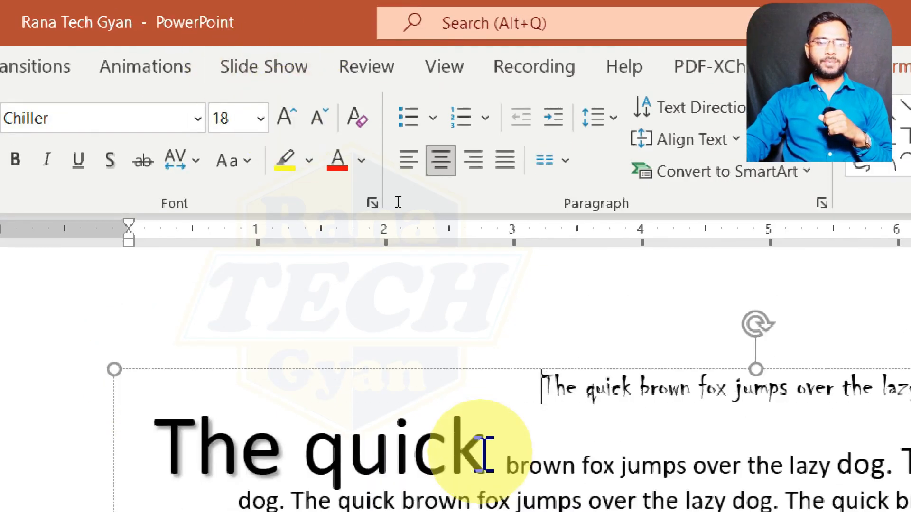
pyautogui.scroll(-1, 482, 455)
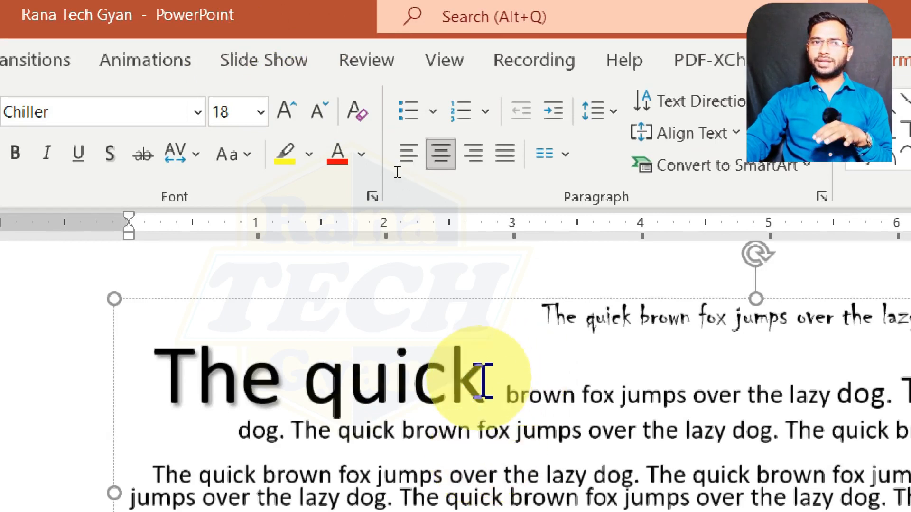
# Select the enlarged word "The" and toggle its text shadow off and on, ending with it on
pyautogui.click(273, 380)
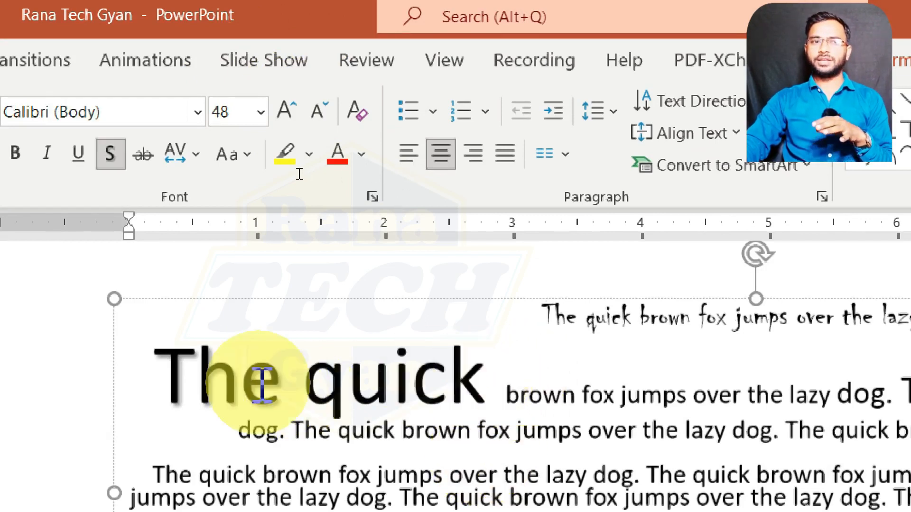
pyautogui.moveTo(290, 380); pyautogui.dragTo(152, 380)
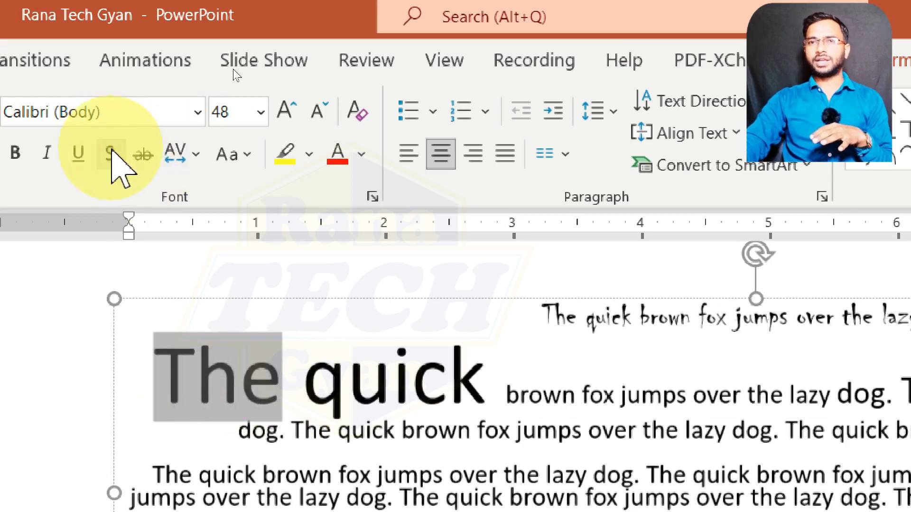
pyautogui.click(112, 152)
pyautogui.click(113, 152)
pyautogui.click(113, 152)
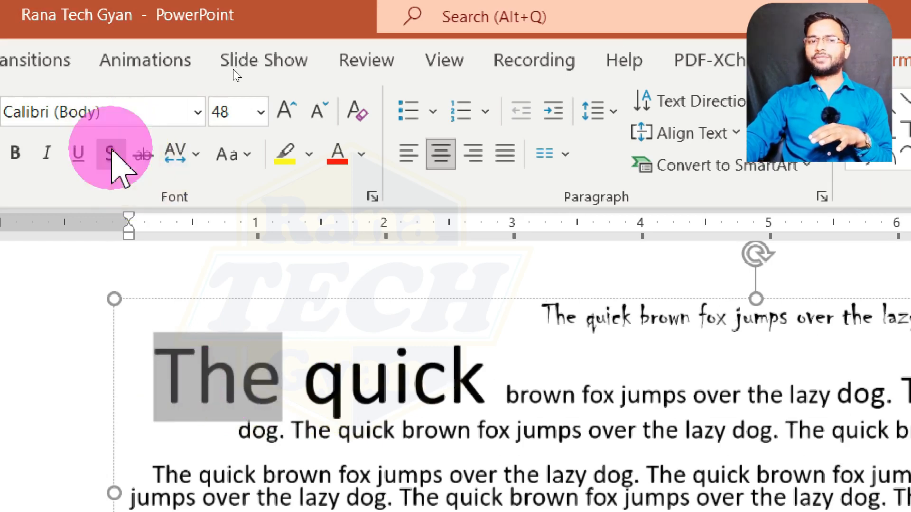
pyautogui.click(112, 151)
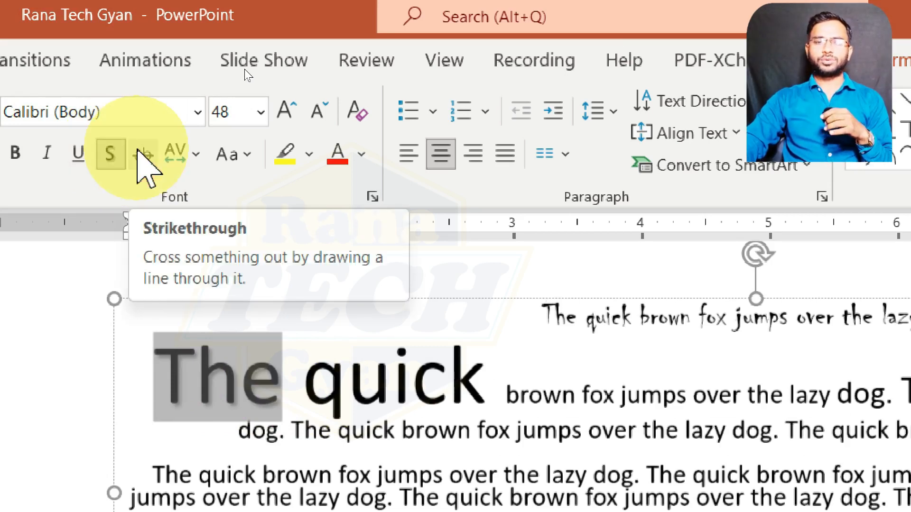
# Apply strikethrough to the enlarged word "The" and to the word "brown" in the same line
pyautogui.click(141, 153)
pyautogui.moveTo(505, 397); pyautogui.dragTo(575, 395)
pyautogui.click(143, 153)
pyautogui.click(621, 394)
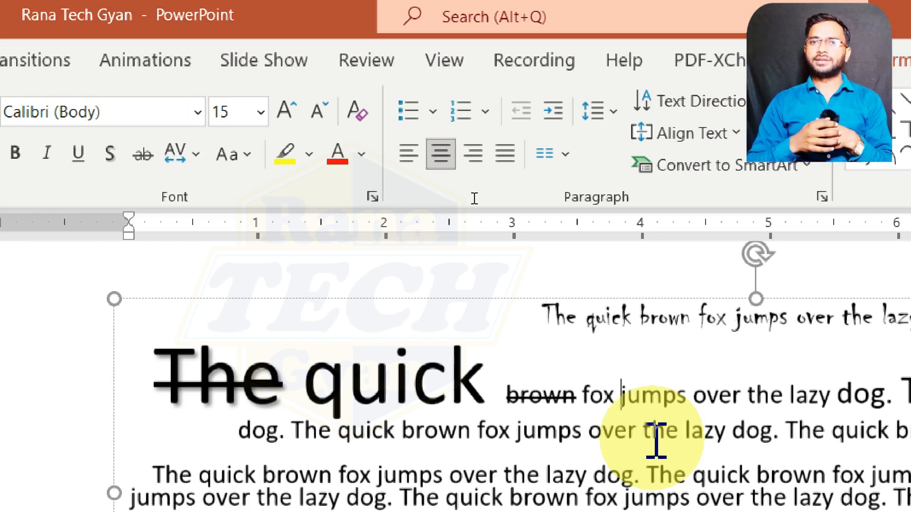
# Remove the strikethrough from the word "brown" and preview the character spacing options on it without applying any
pyautogui.moveTo(581, 397); pyautogui.dragTo(506, 389)
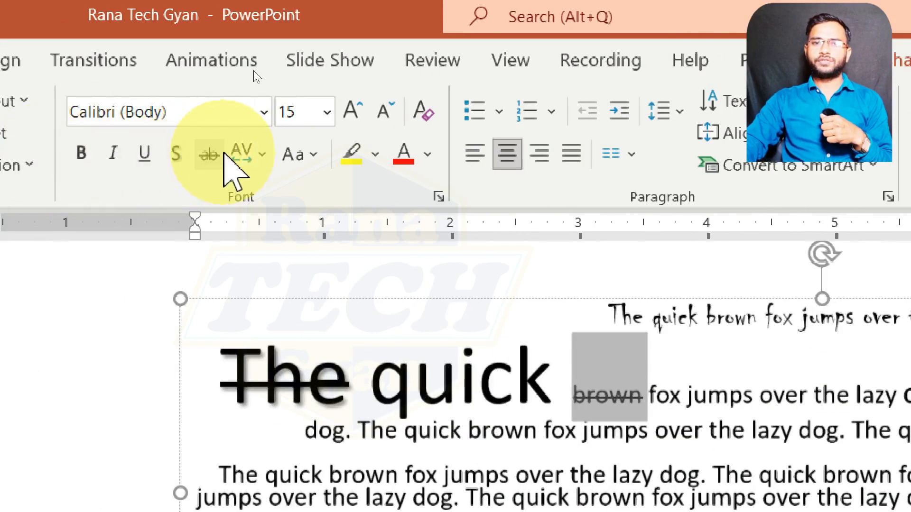
pyautogui.click(211, 153)
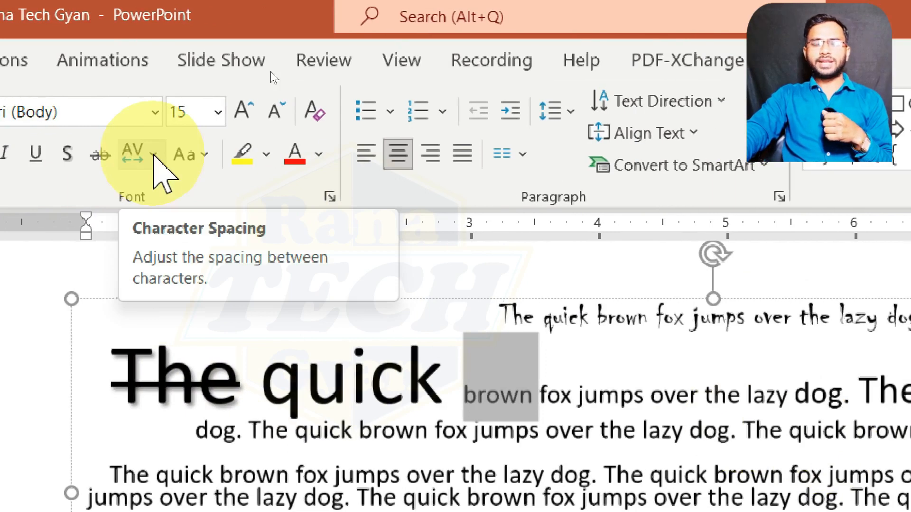
pyautogui.click(154, 155)
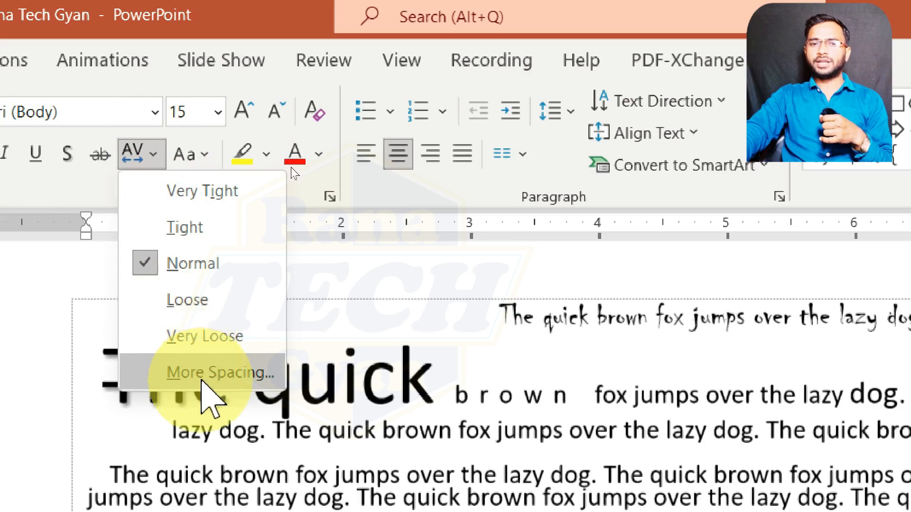
pyautogui.click(499, 411)
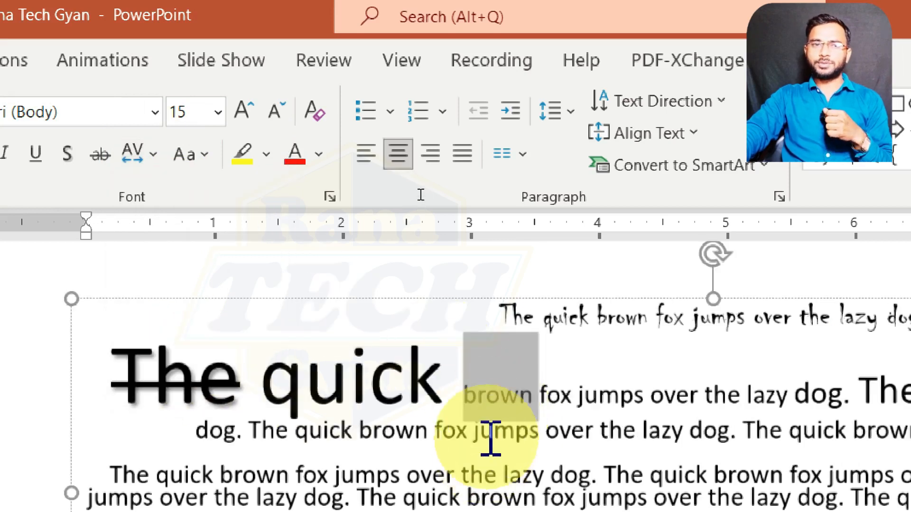
# Set the character spacing of the enlarged words "The quick" to Very Tight and open the More Spacing options
pyautogui.moveTo(441, 375); pyautogui.dragTo(145, 381)
pyautogui.click(153, 153)
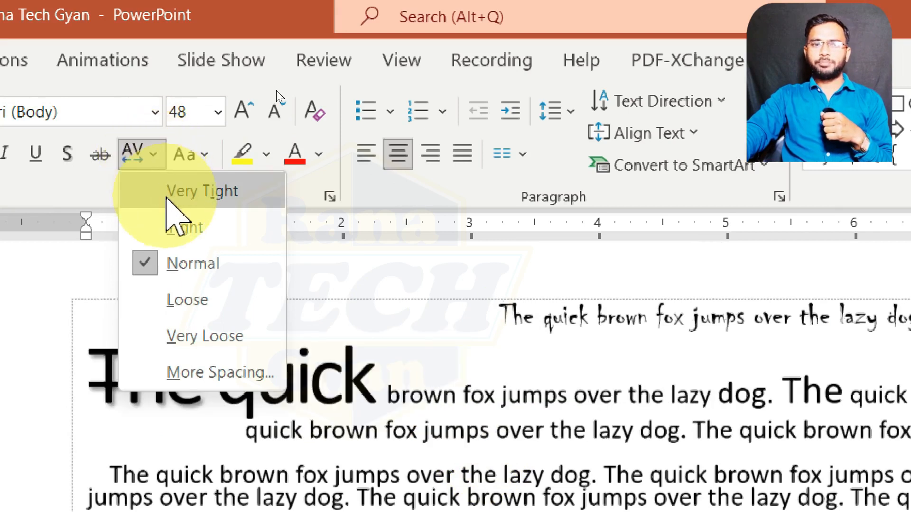
pyautogui.click(166, 197)
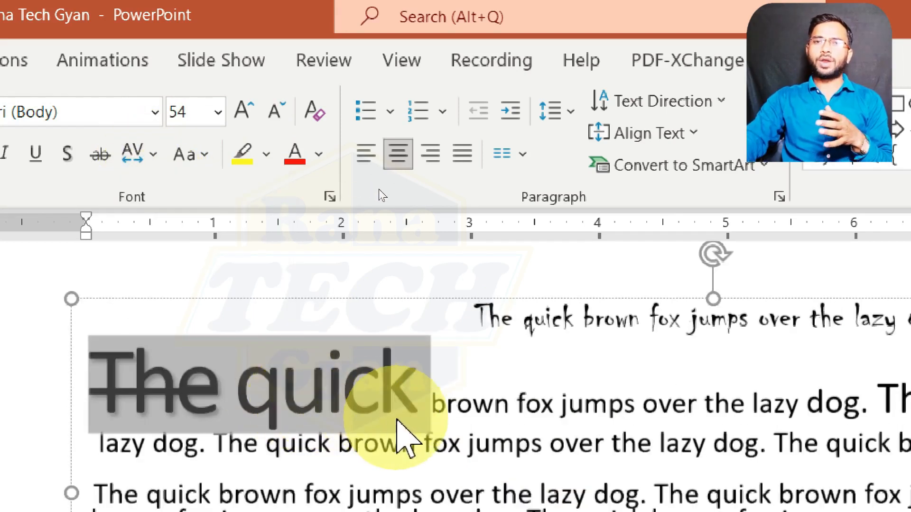
pyautogui.click(153, 154)
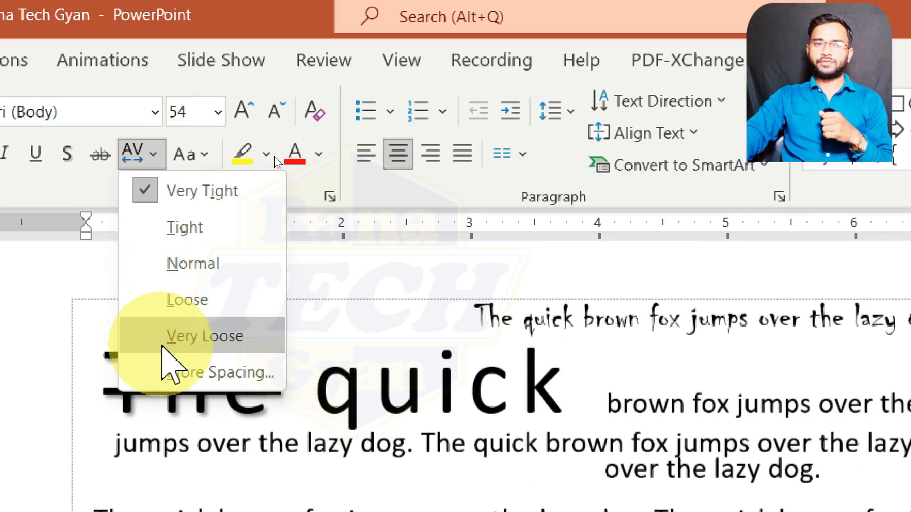
pyautogui.click(171, 374)
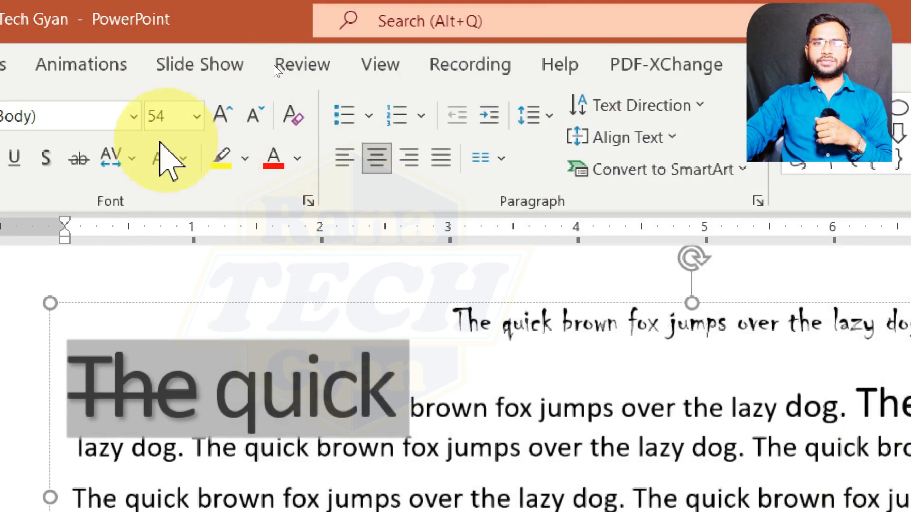
# Set the character spacing of the enlarged words "The quick" to Normal and review the spacing choices again
pyautogui.click(127, 157)
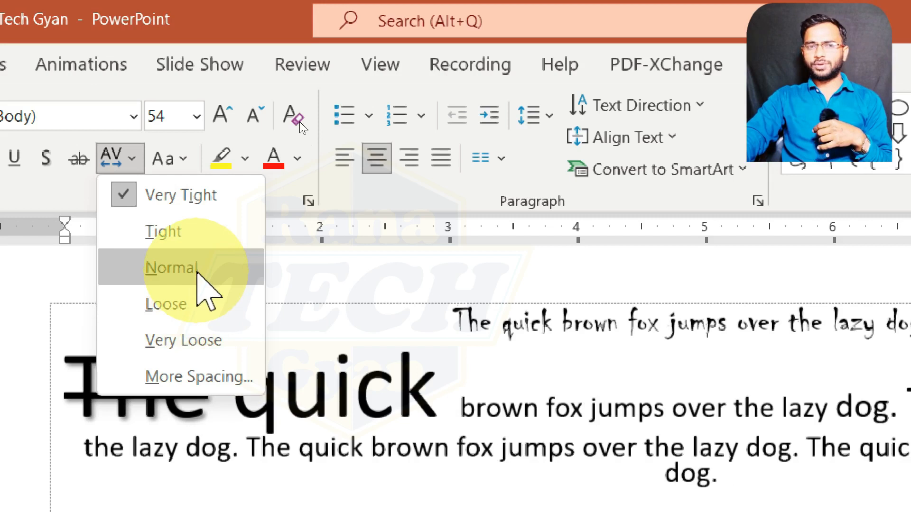
pyautogui.click(197, 270)
pyautogui.click(108, 155)
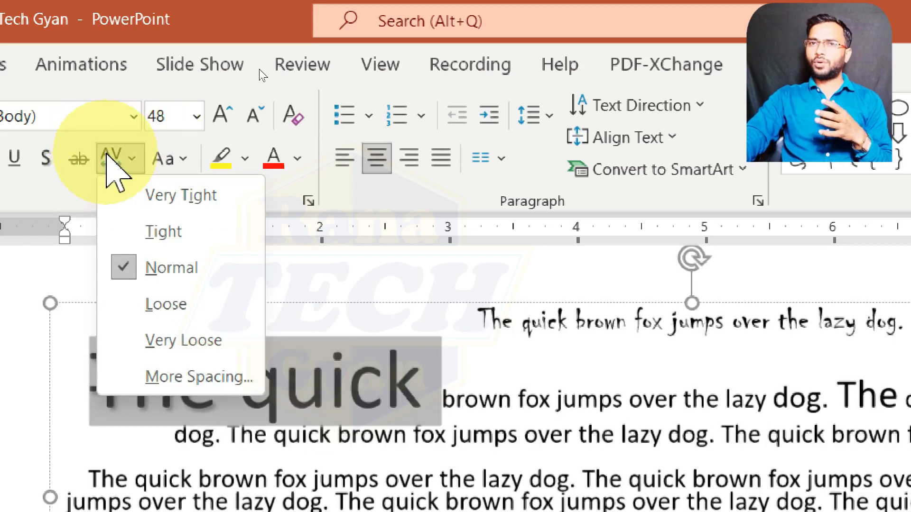
pyautogui.click(434, 410)
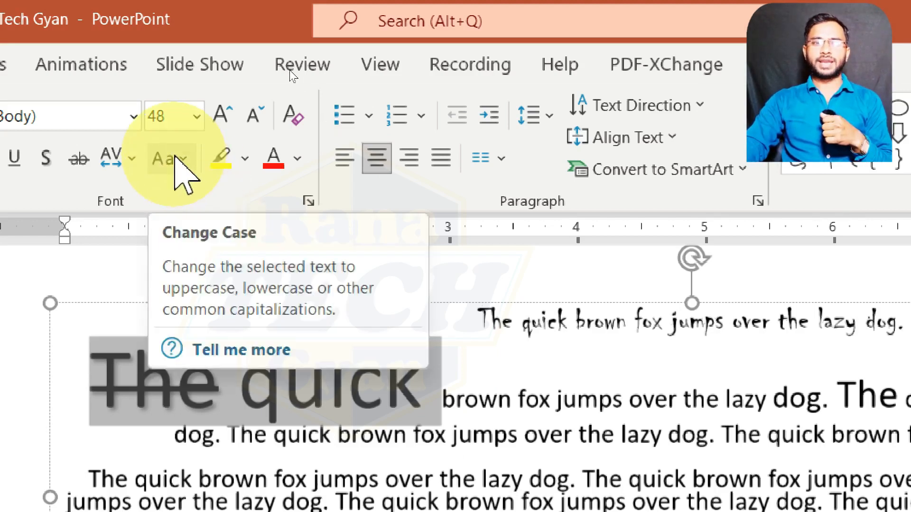
# Change the case of the enlarged words "The quick" to Capitalize Each Word
pyautogui.click(176, 159)
pyautogui.click(177, 161)
pyautogui.click(177, 162)
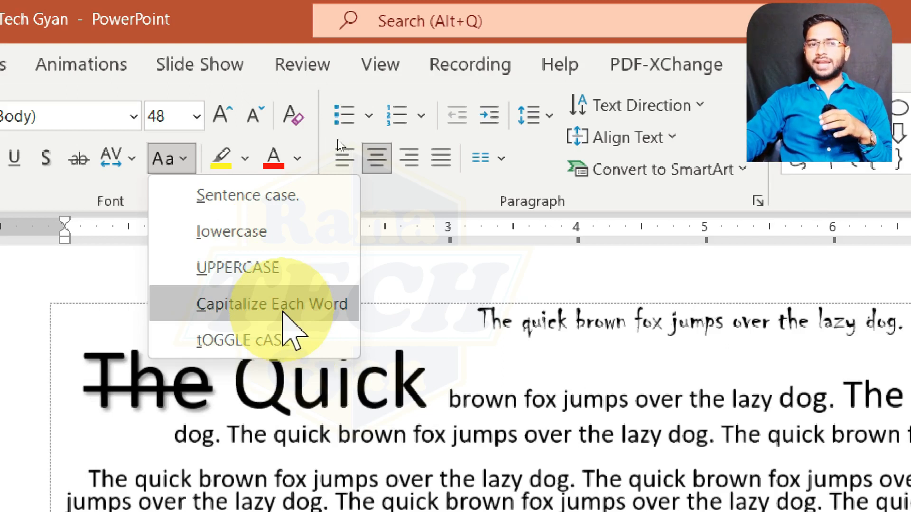
pyautogui.click(285, 313)
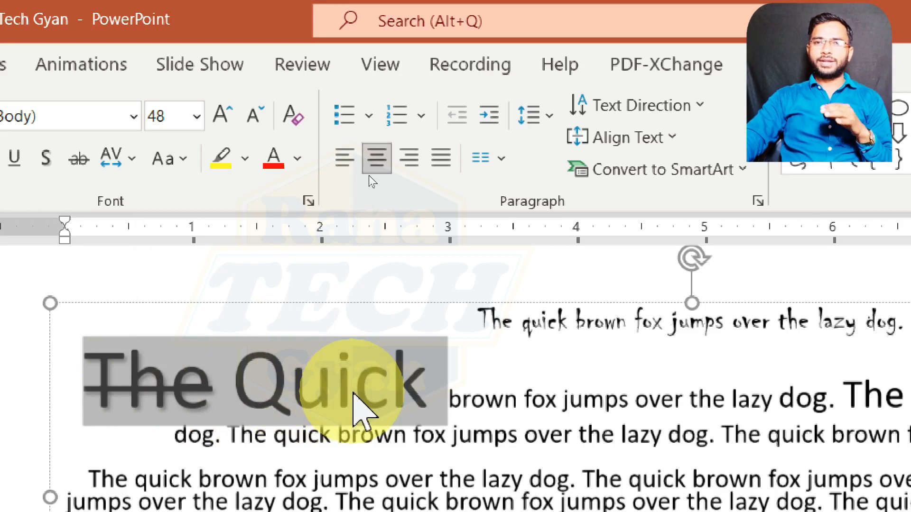
# Replace the lowercase "c" in the enlarged word "Quick" with a capital "C"
pyautogui.click(376, 382)
pyautogui.moveTo(376, 383); pyautogui.dragTo(364, 382)
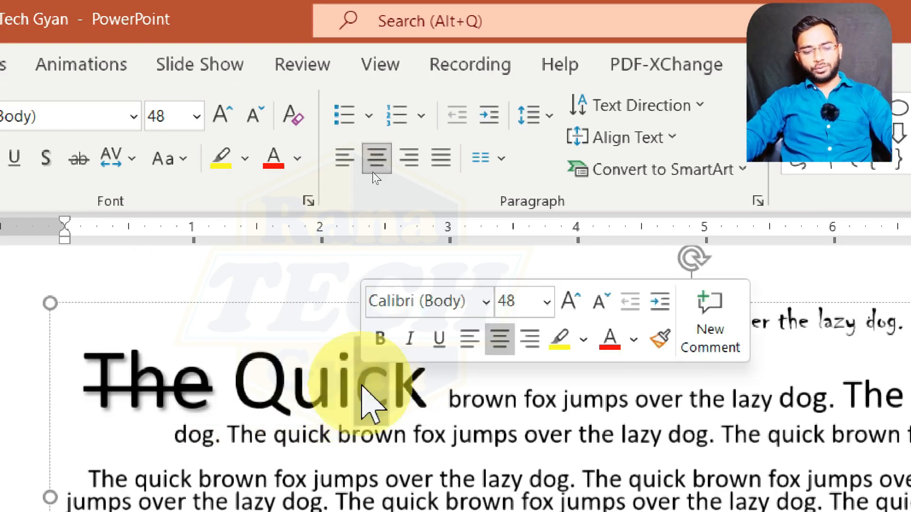
pyautogui.write('C')
# Apply toggle case to the enlarged words "The QuiCk" at the start of the paragraph
pyautogui.moveTo(440, 382); pyautogui.dragTo(83, 372)
pyautogui.click(171, 158)
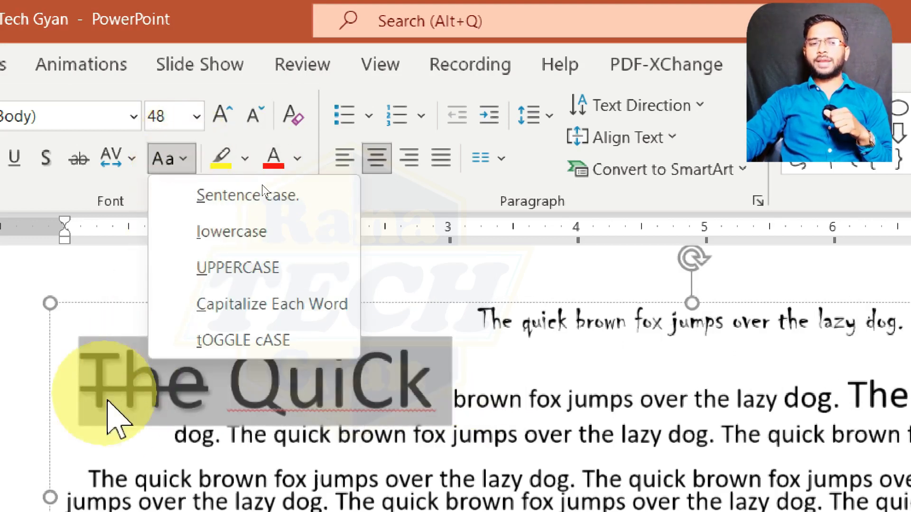
pyautogui.rightClick(106, 400)
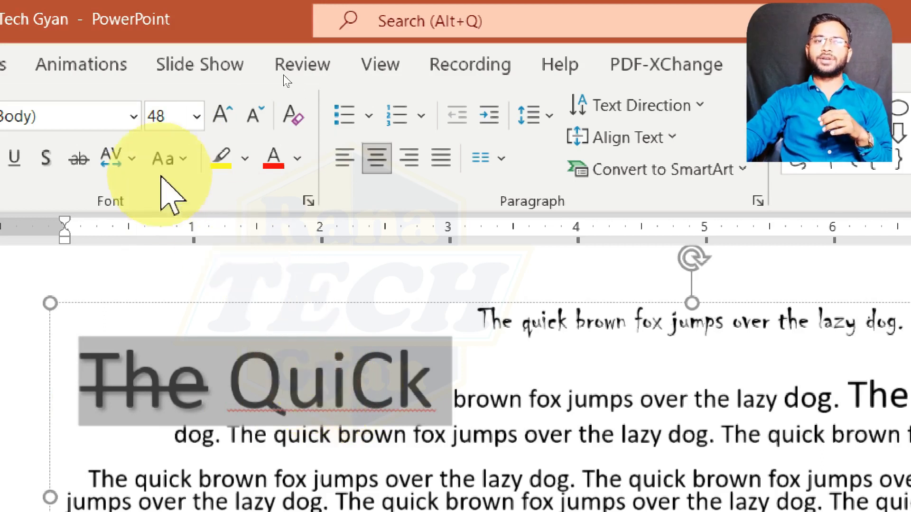
pyautogui.click(161, 159)
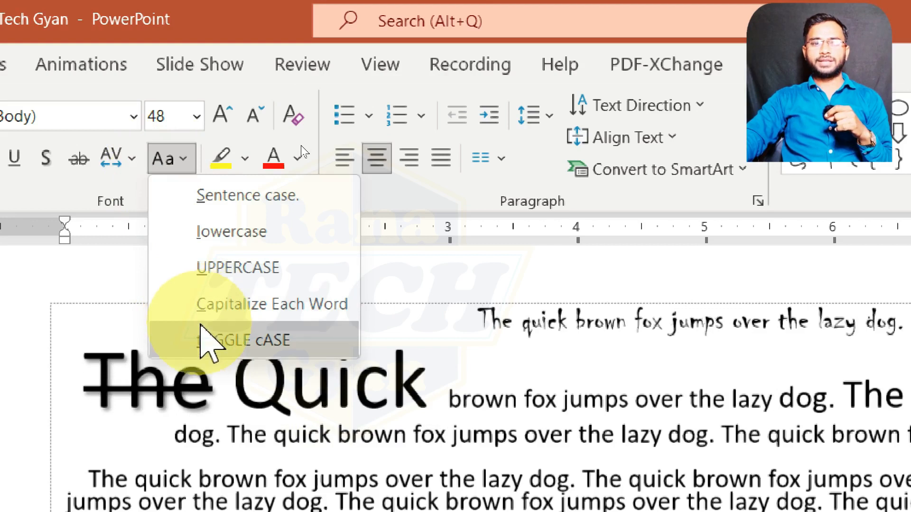
pyautogui.click(207, 339)
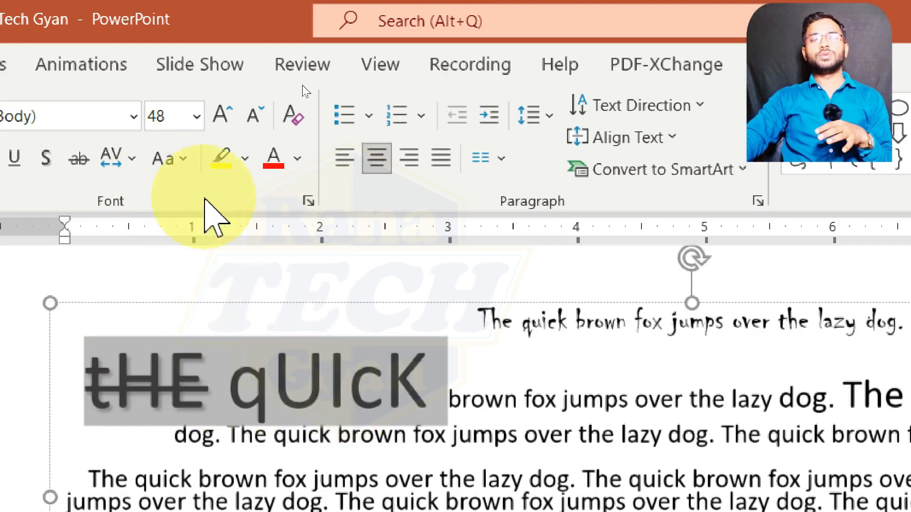
pyautogui.click(169, 159)
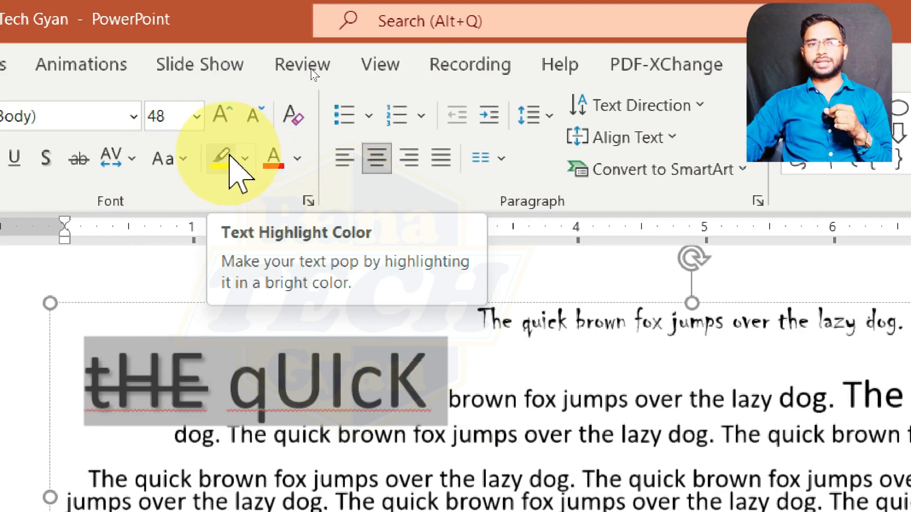
# Highlight the enlarged words "tHE qUIcK" in yellow
pyautogui.click(244, 158)
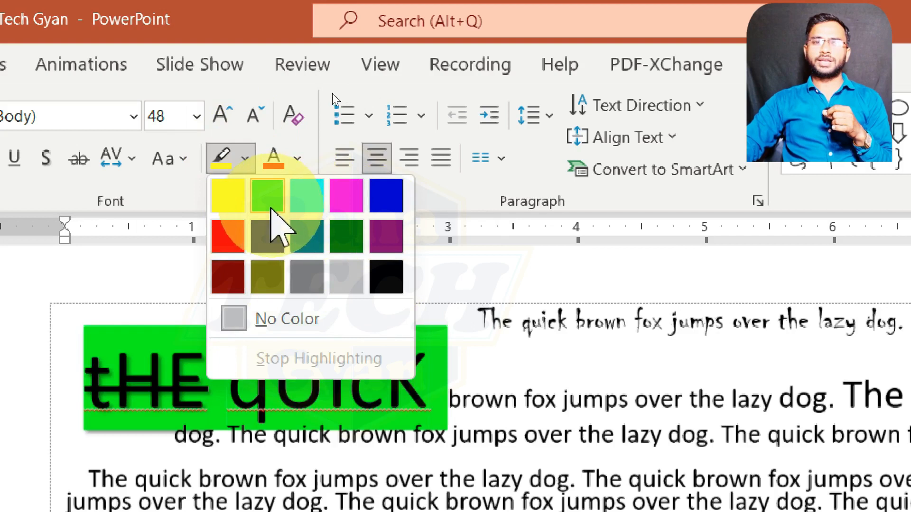
pyautogui.click(236, 205)
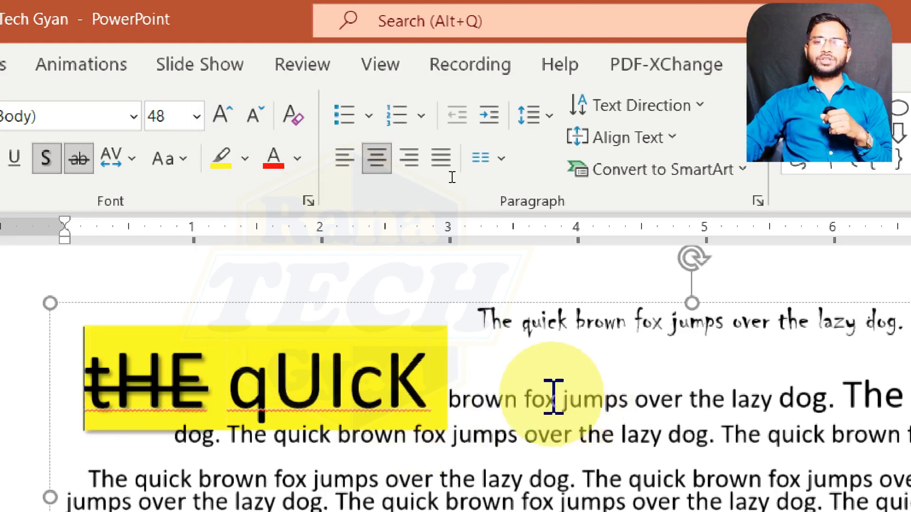
# Open the extended font color choices for the words "tHE qUIcK brown" and pick the light salmon standard color (#FF9999)
pyautogui.moveTo(503, 399); pyautogui.dragTo(122, 386)
pyautogui.click(300, 154)
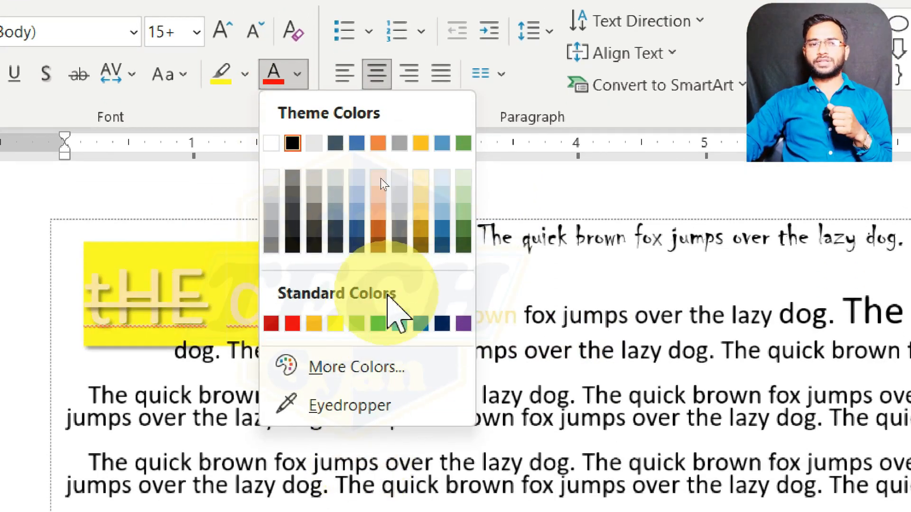
pyautogui.click(353, 368)
pyautogui.moveTo(463, 237); pyautogui.dragTo(290, 39)
pyautogui.click(313, 166)
pyautogui.click(332, 193)
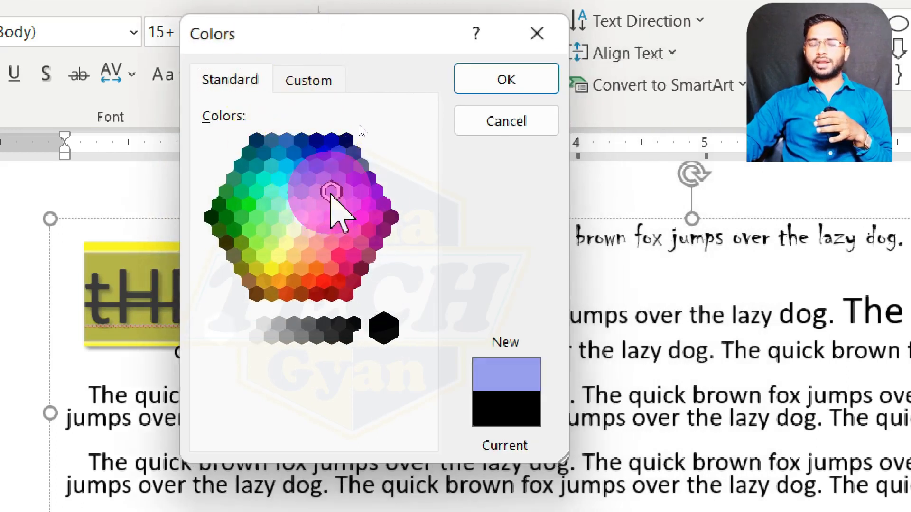
pyautogui.click(331, 240)
pyautogui.click(304, 153)
pyautogui.click(315, 243)
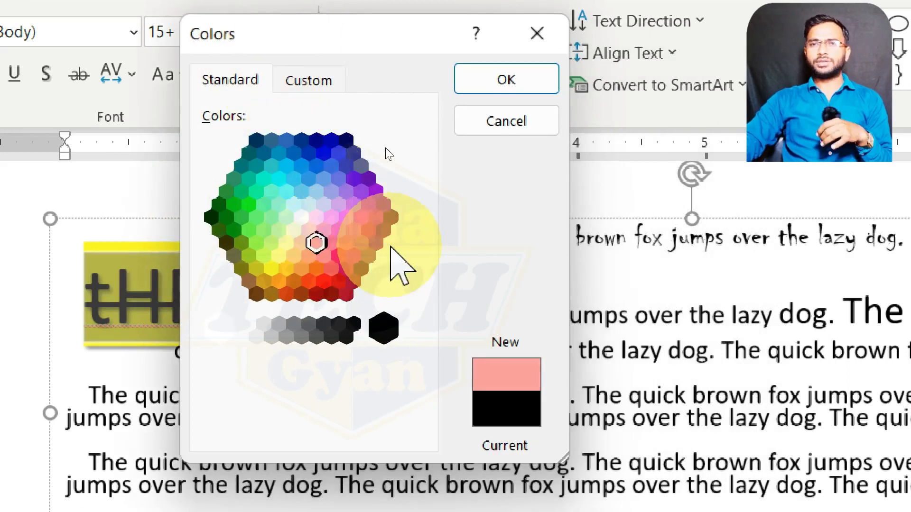
# Define a custom dark maroon, #6E2C40, and apply it as the font color of "tHE qUIcK brown"
pyautogui.click(307, 80)
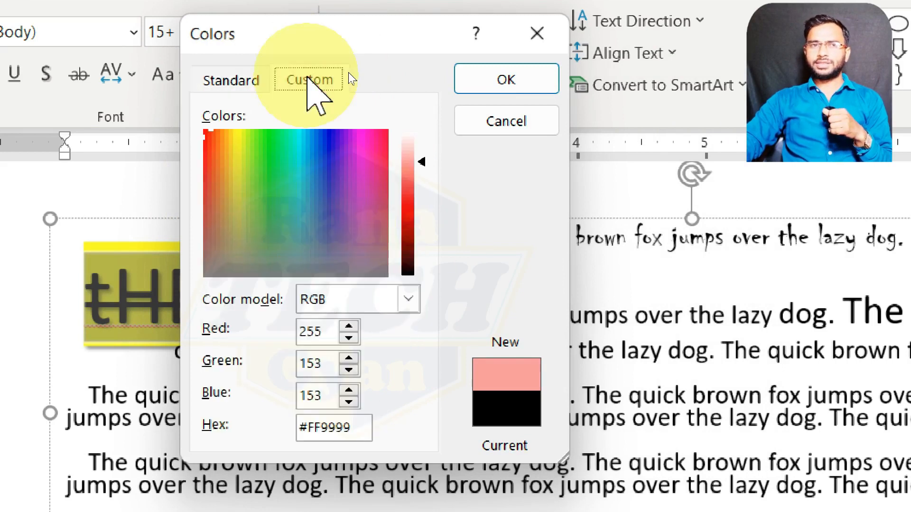
pyautogui.click(374, 213)
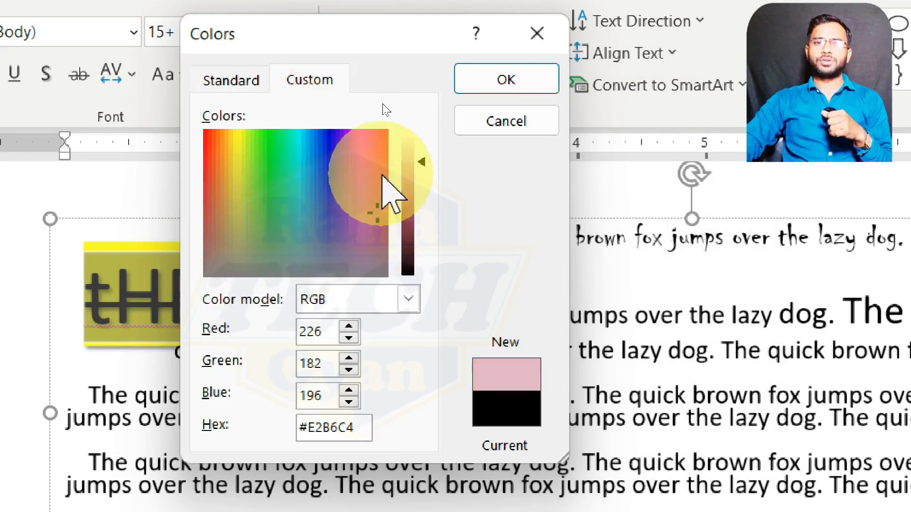
pyautogui.moveTo(420, 167); pyautogui.dragTo(421, 134)
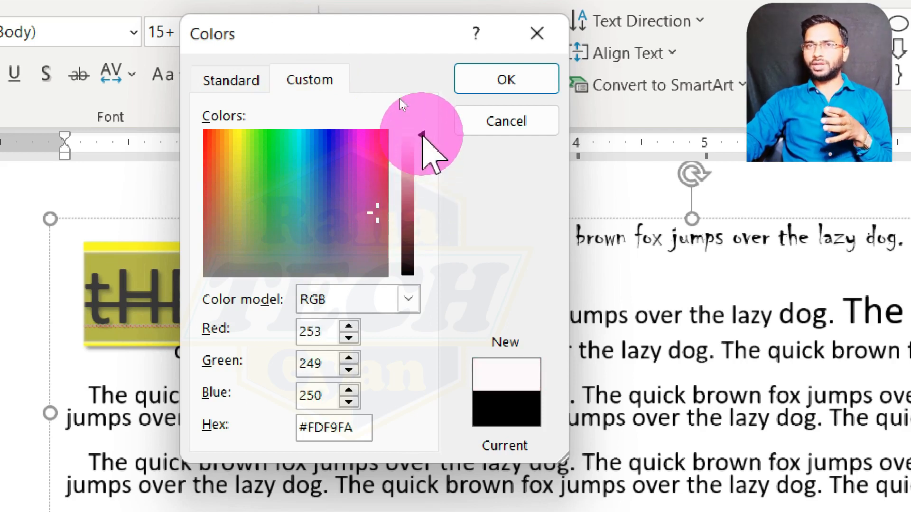
pyautogui.moveTo(422, 134); pyautogui.dragTo(416, 233)
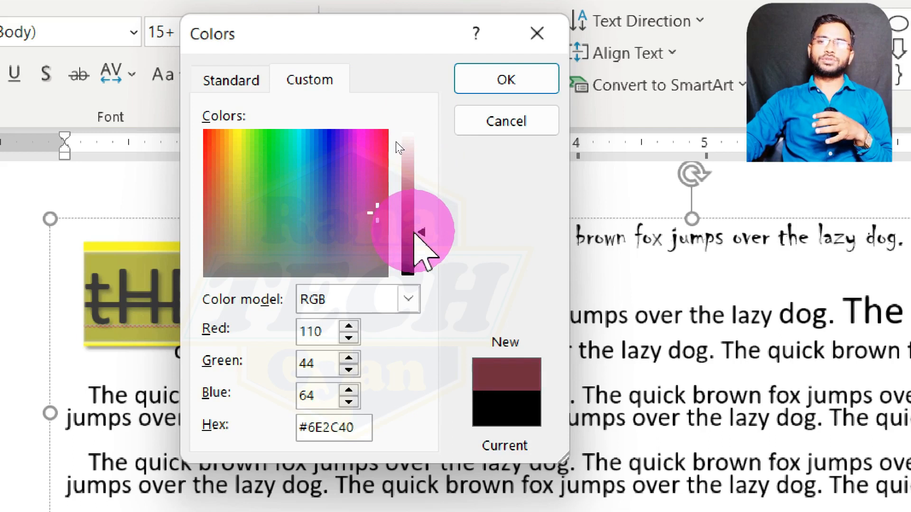
pyautogui.click(525, 80)
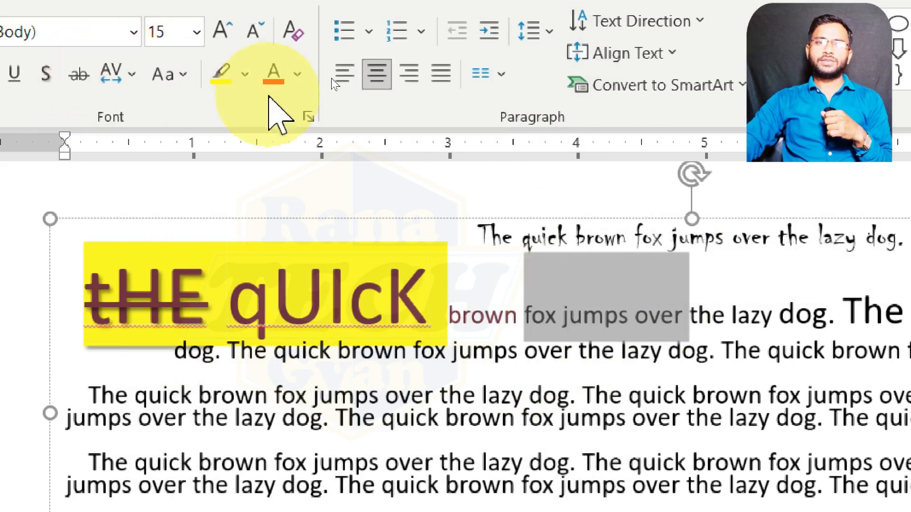
# Color the words "fox jumps over" red and highlight "jumps" in yellow
pyautogui.click(297, 74)
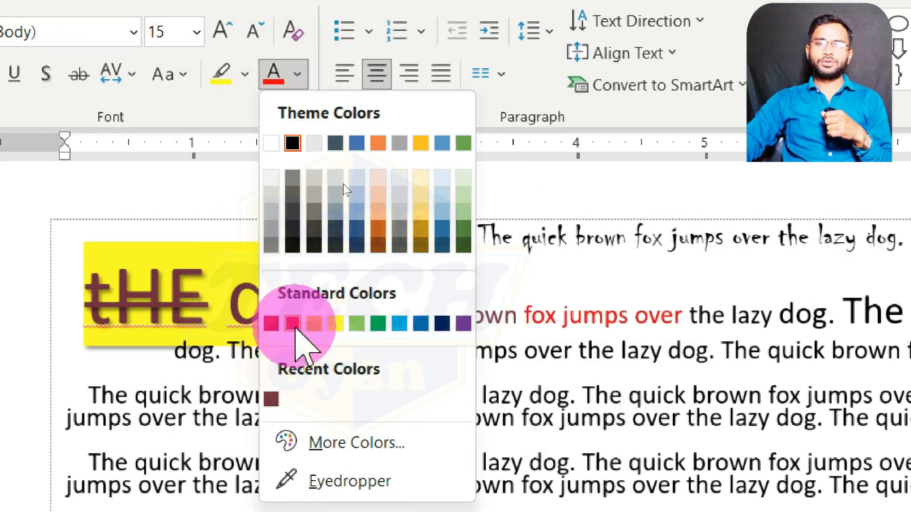
pyautogui.click(292, 321)
pyautogui.moveTo(619, 317); pyautogui.dragTo(557, 318)
pyautogui.click(220, 75)
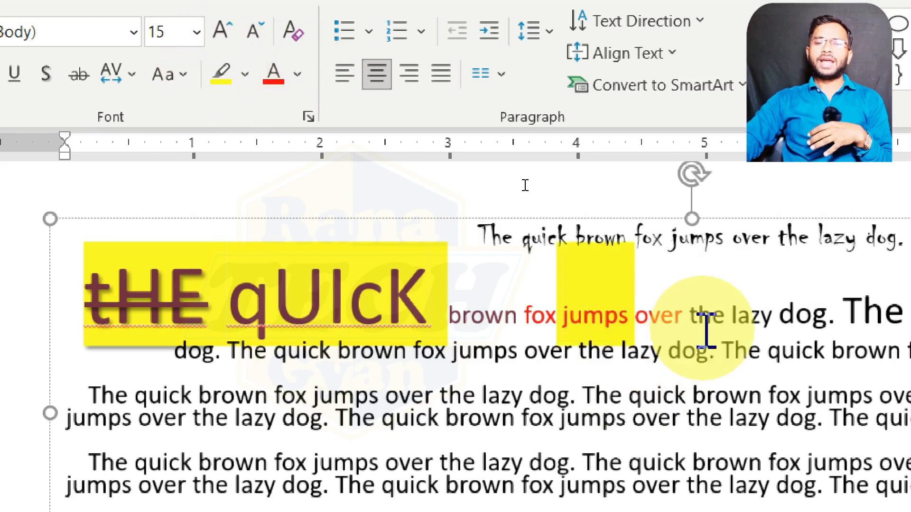
# Clear all formatting from the first line and the following sentence "tHE qUIcK brown fox jumps over the lazy dog."
pyautogui.moveTo(701, 319); pyautogui.dragTo(3, 275)
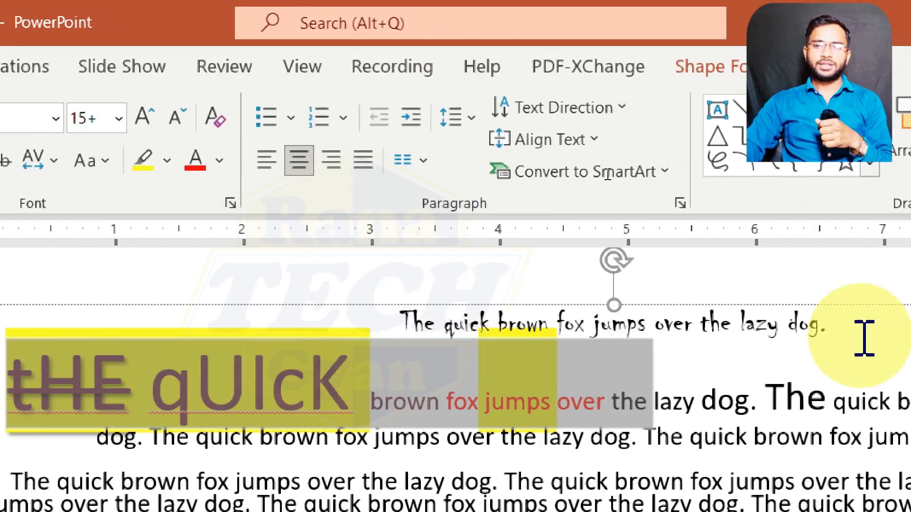
pyautogui.moveTo(877, 409); pyautogui.dragTo(479, 354)
pyautogui.moveTo(362, 353); pyautogui.dragTo(326, 326)
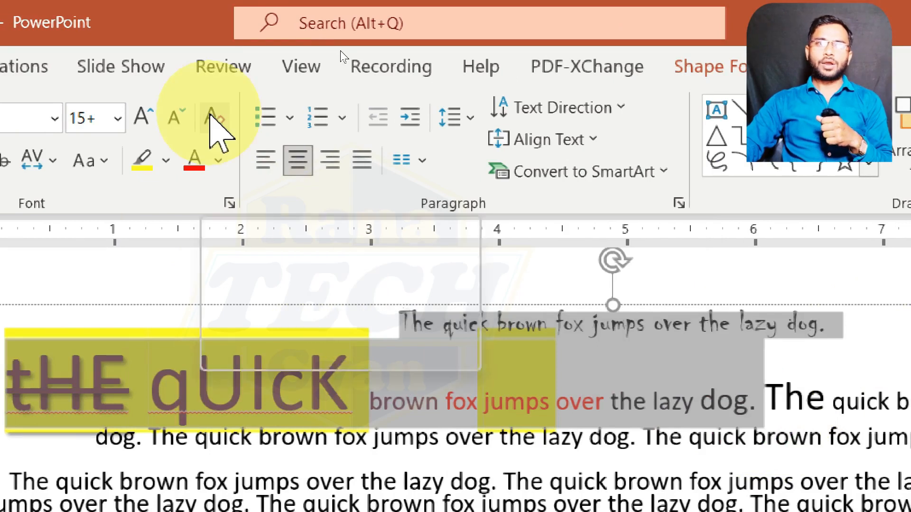
pyautogui.click(212, 117)
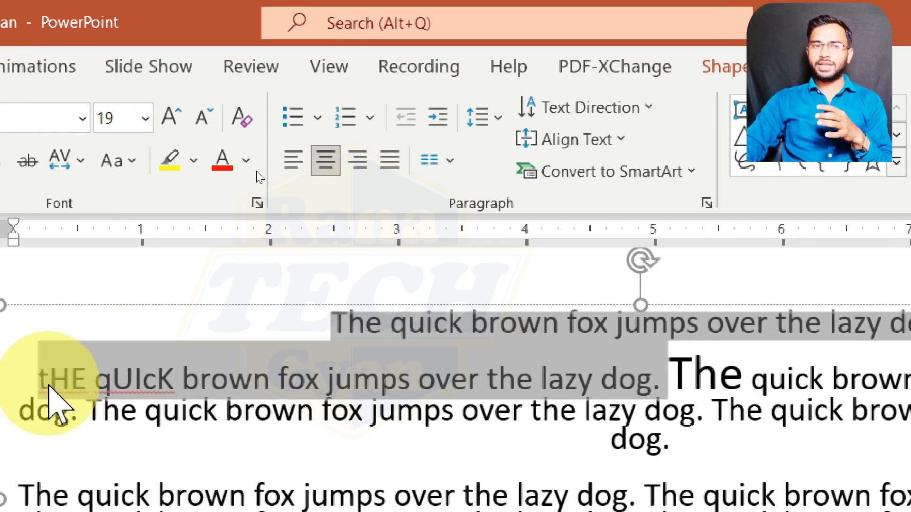
# Select the words "tHE qUIcK" at the start of the second line
pyautogui.click(183, 377)
pyautogui.moveTo(174, 377); pyautogui.dragTo(30, 365)
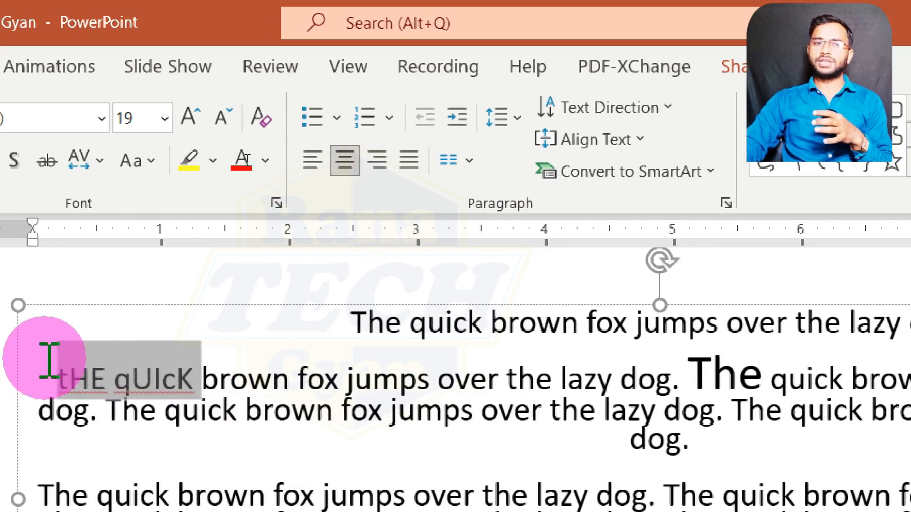